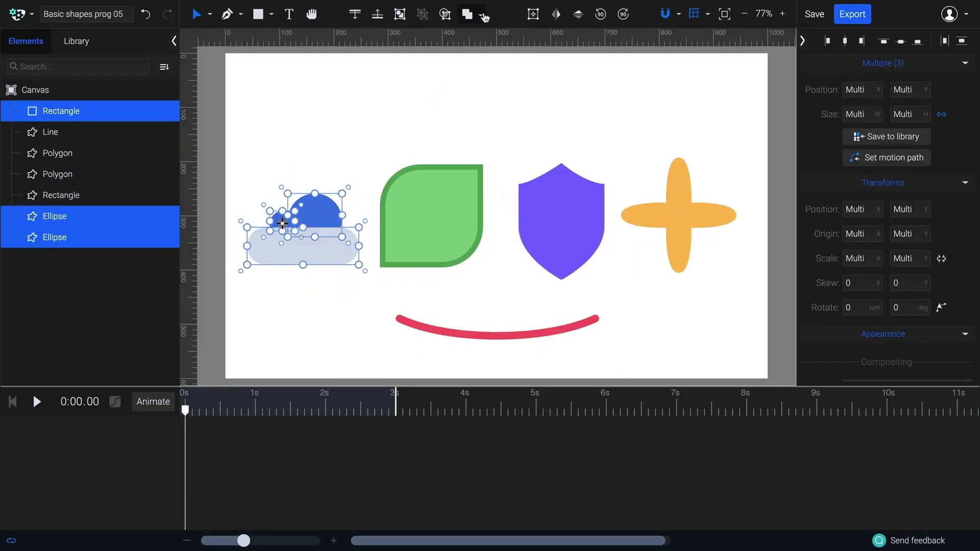
# In the finished demo, unite the selected shapes and exclude the cross polygons' overlap.
pyautogui.click(480, 14)
pyautogui.click(475, 42)
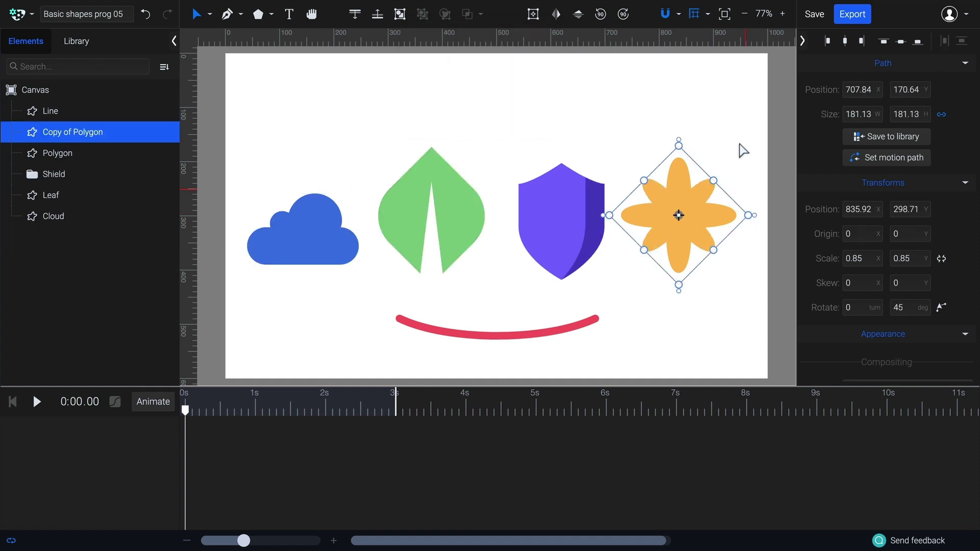
pyautogui.moveTo(740, 118); pyautogui.dragTo(642, 293)
pyautogui.click(481, 13)
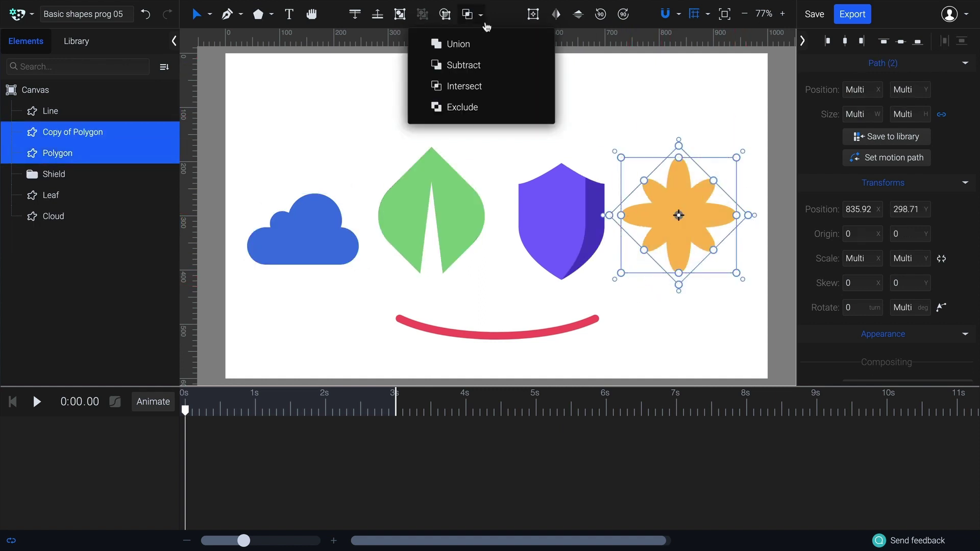
pyautogui.click(492, 106)
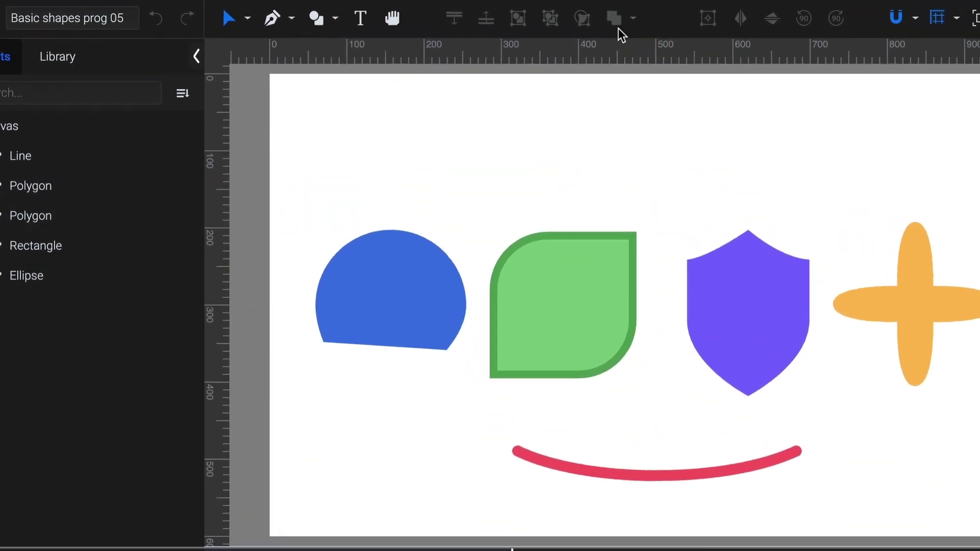
pyautogui.click(481, 14)
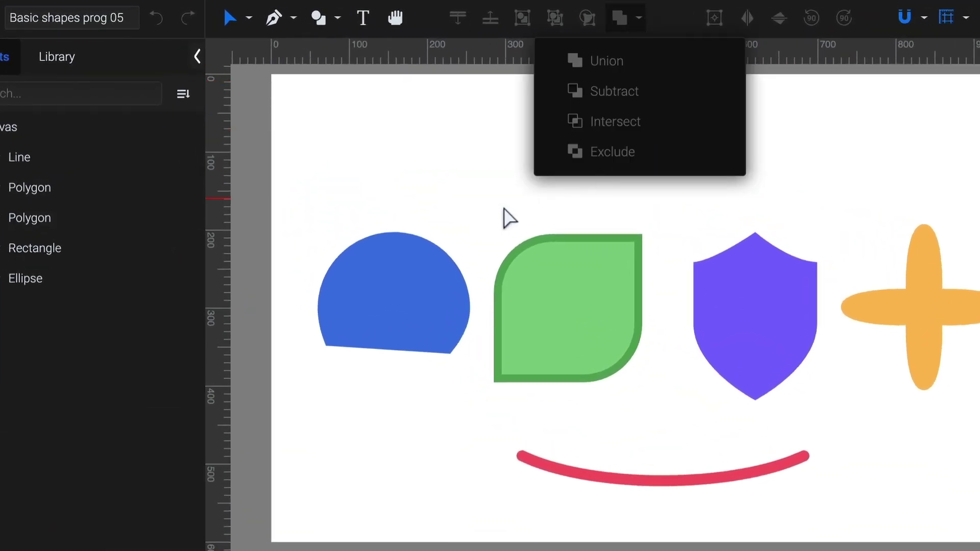
pyautogui.moveTo(315, 212); pyautogui.dragTo(664, 290)
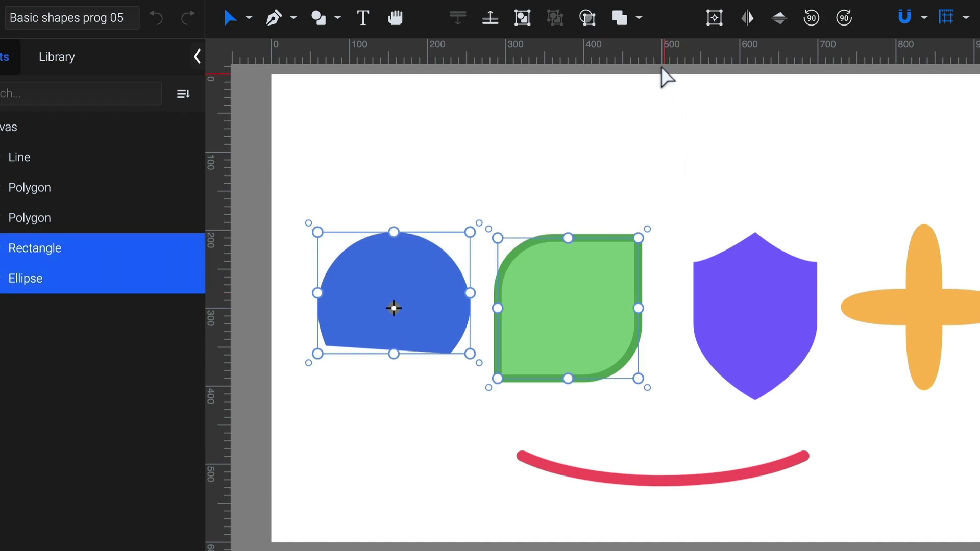
pyautogui.click(639, 19)
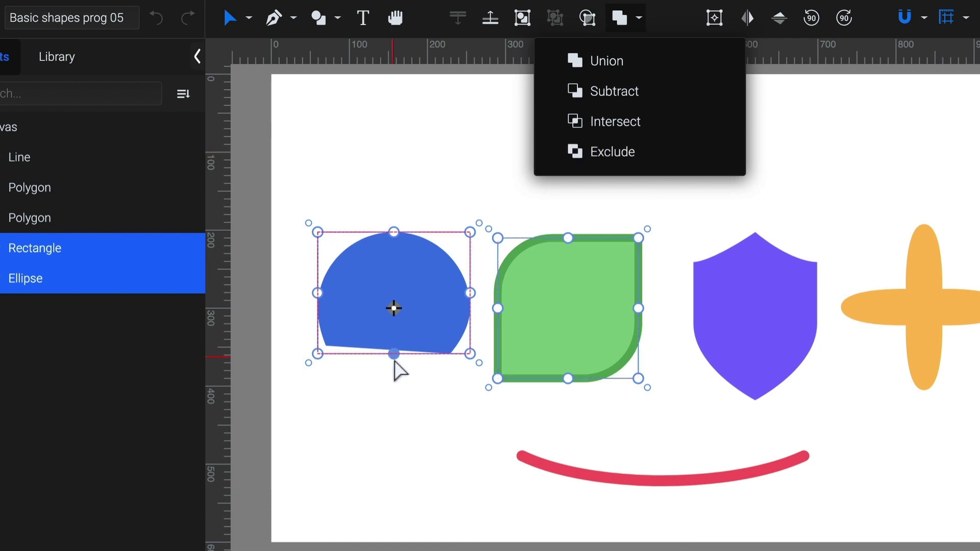
pyautogui.click(408, 382)
pyautogui.click(408, 383)
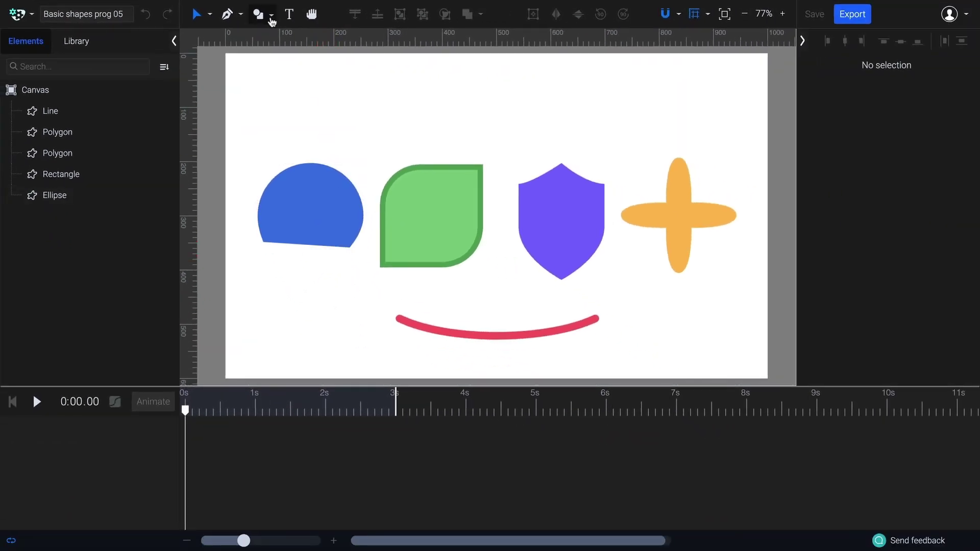
# Draw a wide rectangle across the semicircle's base and round it into a pill.
pyautogui.click(271, 17)
pyautogui.click(288, 64)
pyautogui.moveTo(359, 265); pyautogui.dragTo(249, 229)
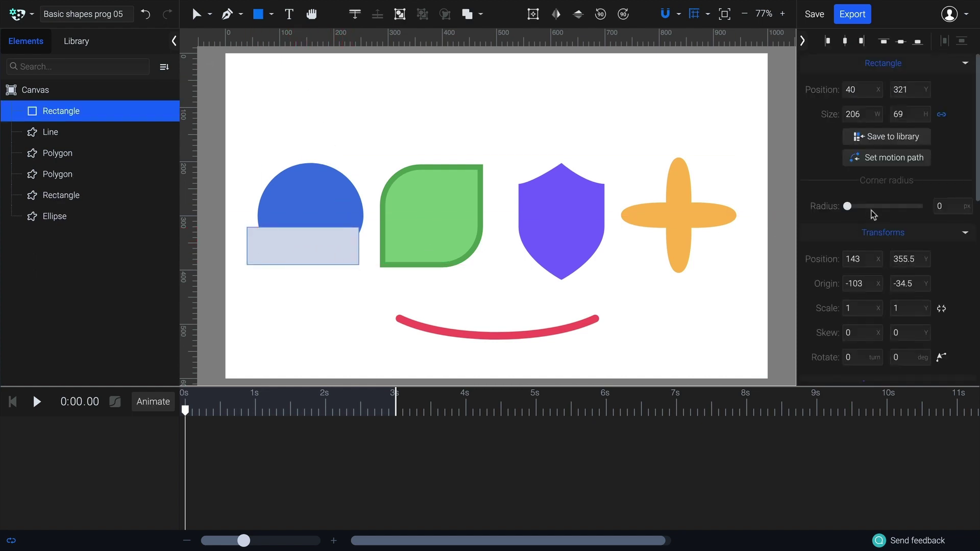
pyautogui.moveTo(848, 206); pyautogui.dragTo(925, 208)
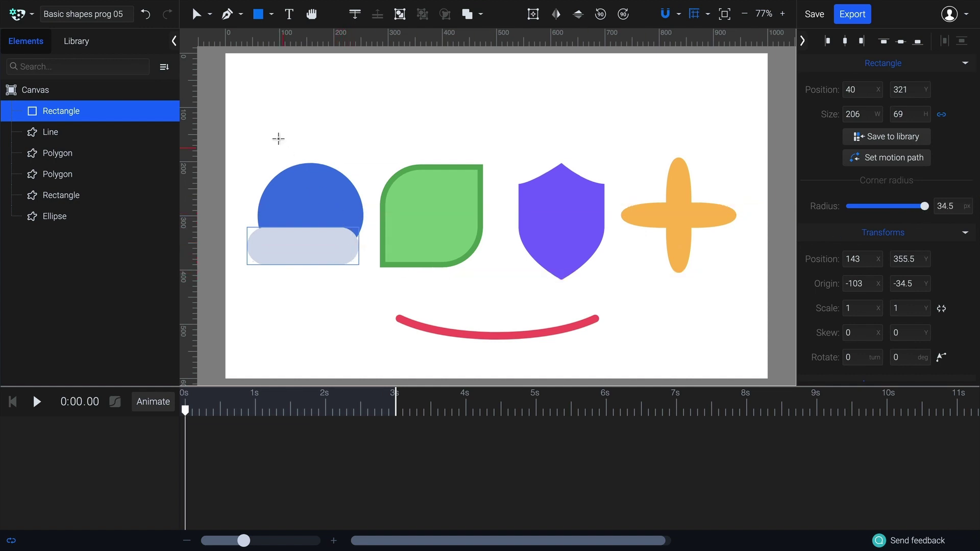
# Shrink the blue semicircle and place a small 45.91 × 36.68 ellipse copy at its left.
pyautogui.press('v')
pyautogui.click(341, 193)
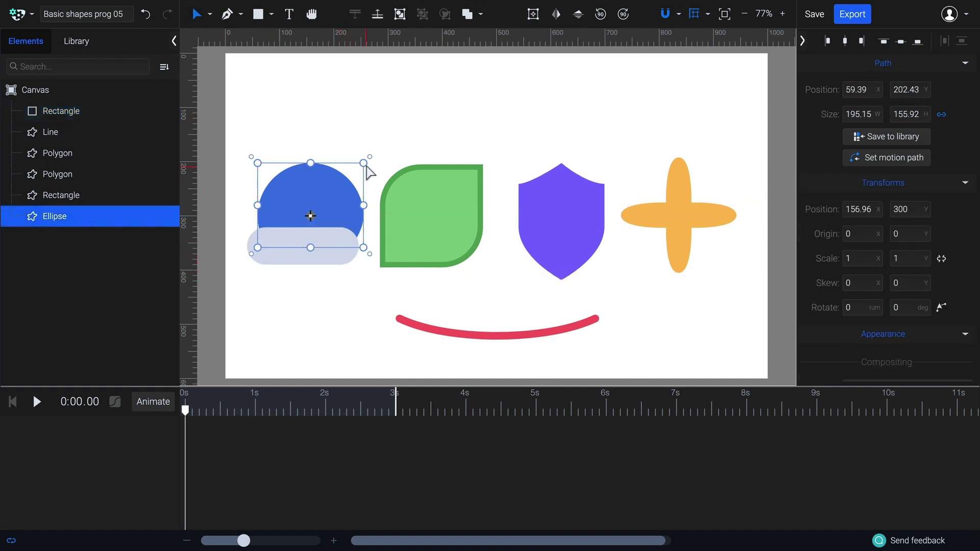
pyautogui.moveTo(364, 164); pyautogui.dragTo(298, 209)
pyautogui.press('Left')
pyautogui.press('Left')
pyautogui.press('Left')
pyautogui.press('Left')
pyautogui.press('Left')
pyautogui.press('Left')
pyautogui.press('Left')
pyautogui.press('Left')
pyautogui.press('Left')
pyautogui.press('Left')
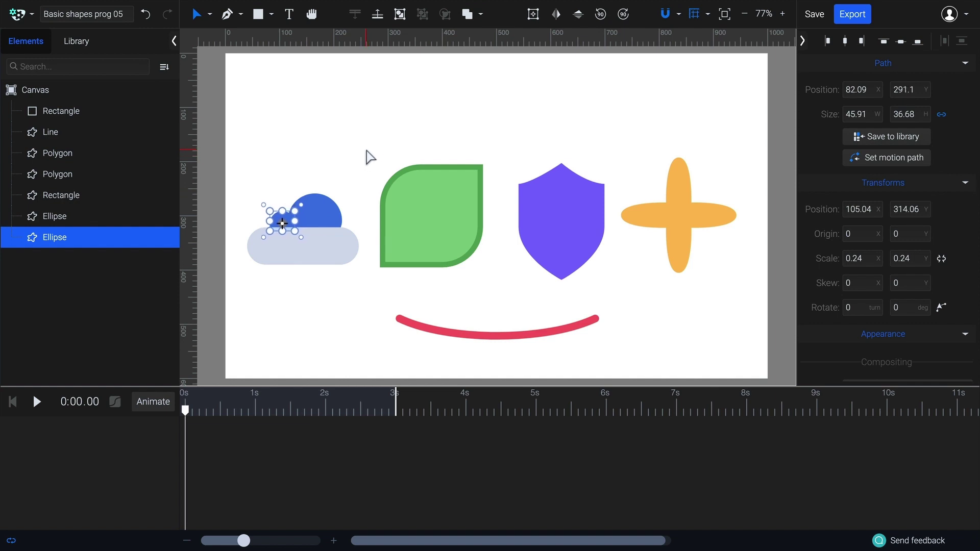
pyautogui.click(371, 157)
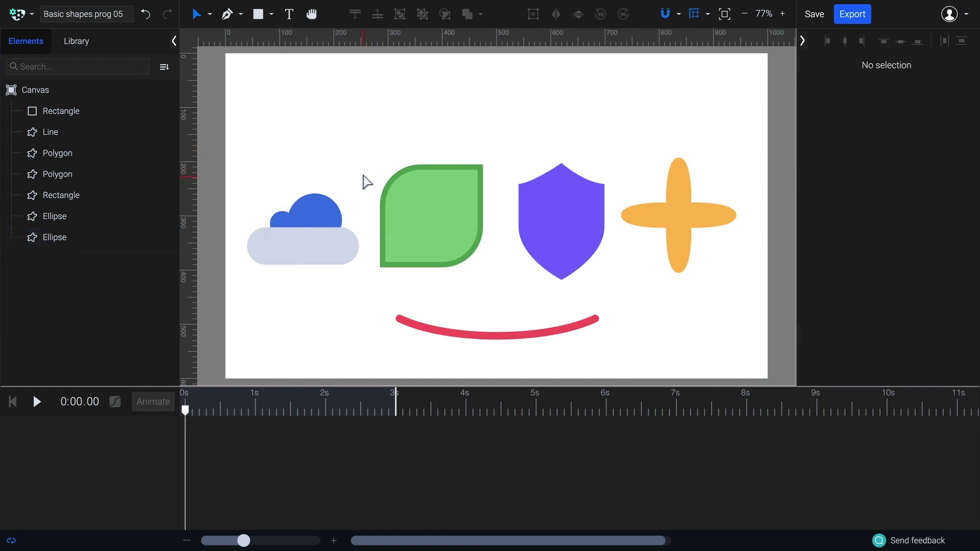
# Merge the pill and both blue domes into one path with Union.
pyautogui.moveTo(370, 168); pyautogui.dragTo(245, 286)
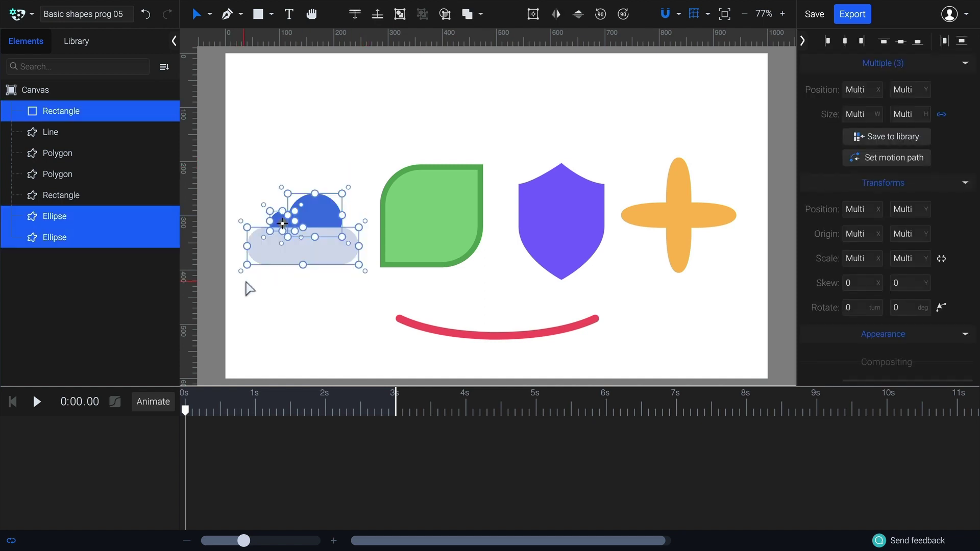
pyautogui.click(480, 15)
pyautogui.click(474, 46)
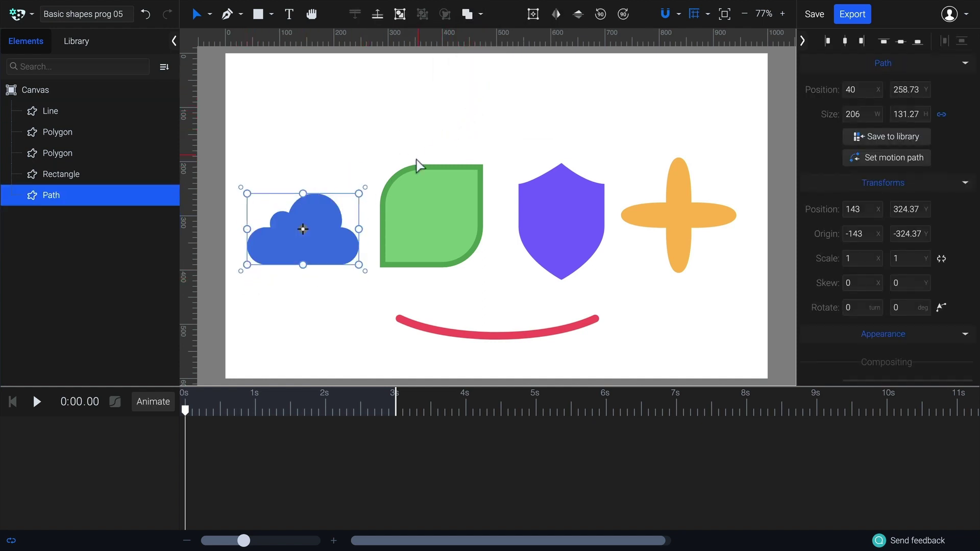
# Rename the merged cloud path's layer to 'Cloud'.
pyautogui.click(346, 297)
pyautogui.click(335, 250)
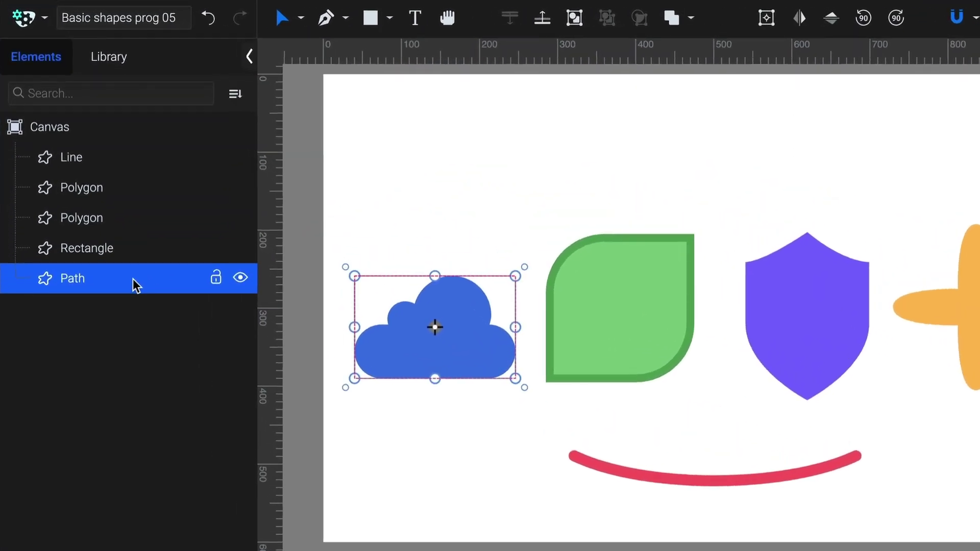
pyautogui.doubleClick(79, 278)
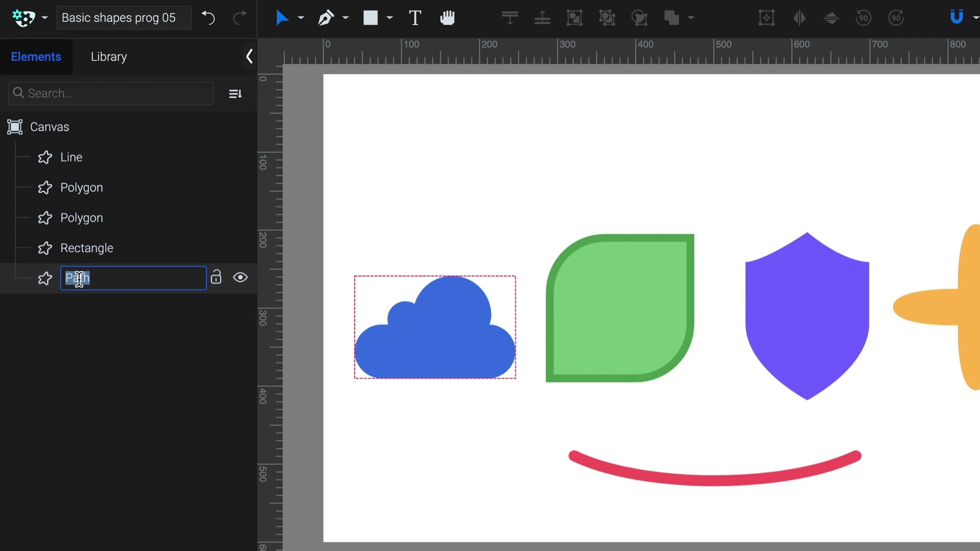
pyautogui.write('Cloud')
pyautogui.press('Return')
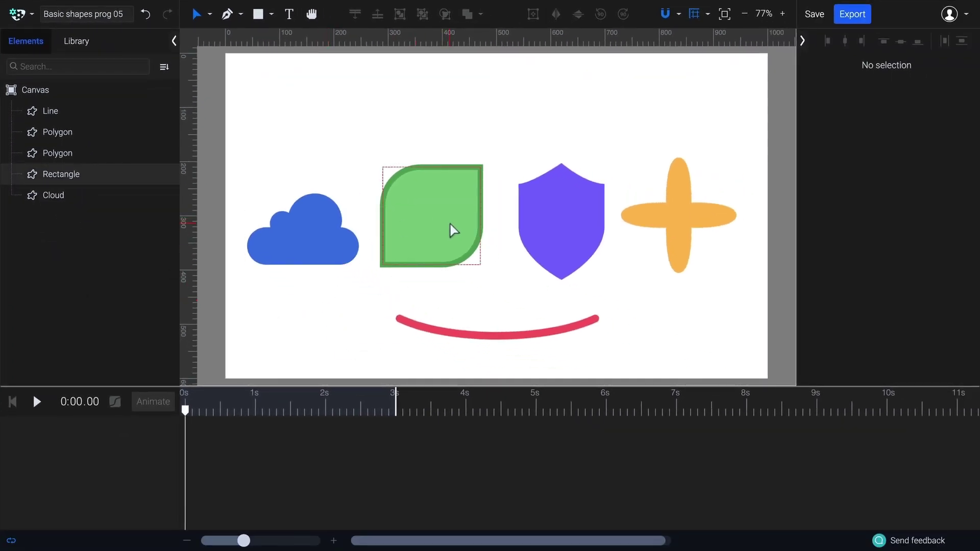
# Set the green square's stroke to None and rotate it -45° into a diamond.
pyautogui.click(453, 231)
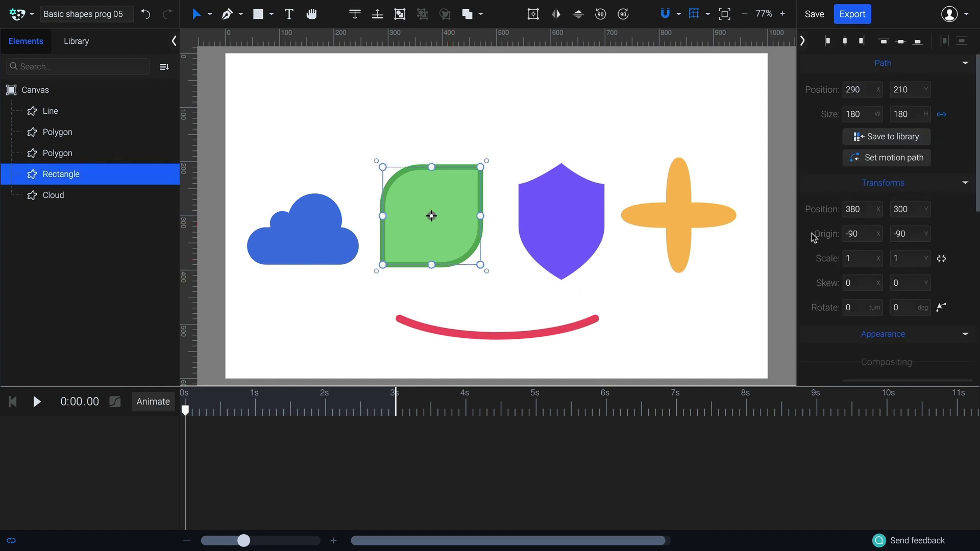
pyautogui.scroll(-4, 814, 237)
pyautogui.click(822, 319)
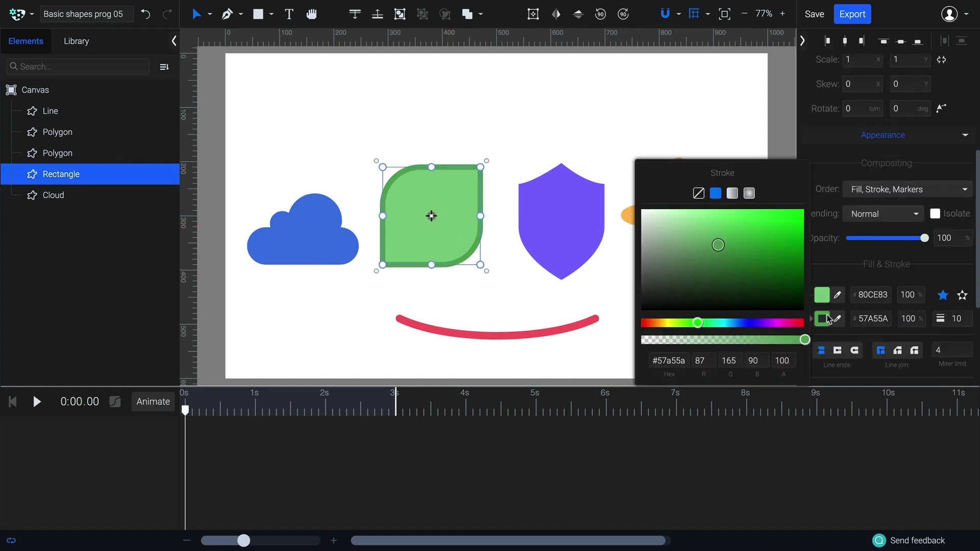
pyautogui.click(698, 193)
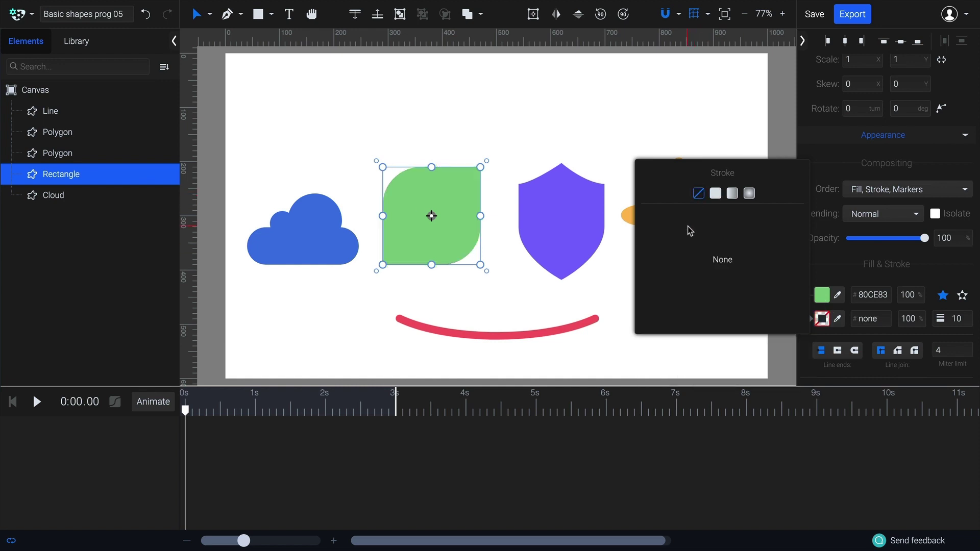
pyautogui.press('Escape')
pyautogui.moveTo(490, 164)
pyautogui.mouseDown()
pyautogui.moveTo(461, 148)
pyautogui.moveTo(421, 147)
pyautogui.mouseUp()
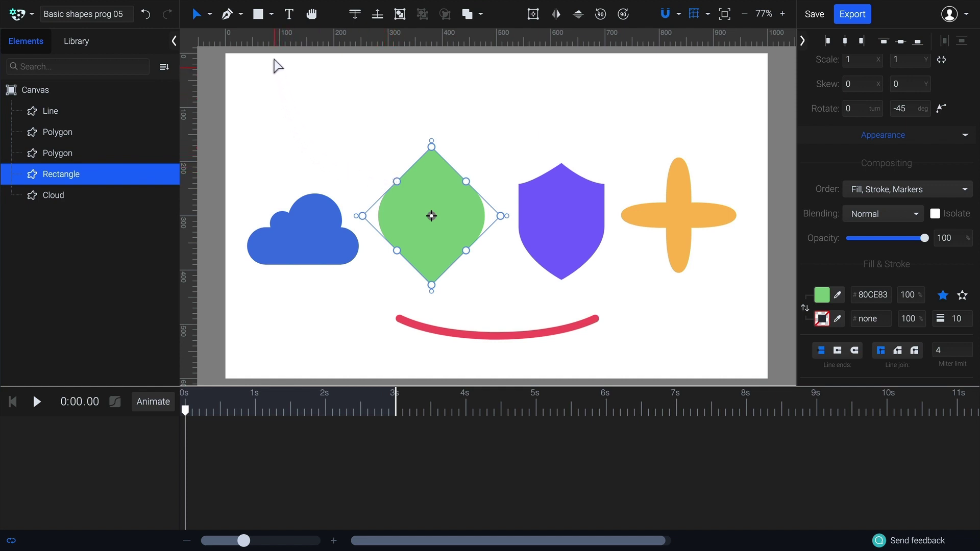
# Draw a three-sided polygon down the diamond's centre and narrow it to 0.21 horizontal scale.
pyautogui.click(271, 14)
pyautogui.click(278, 87)
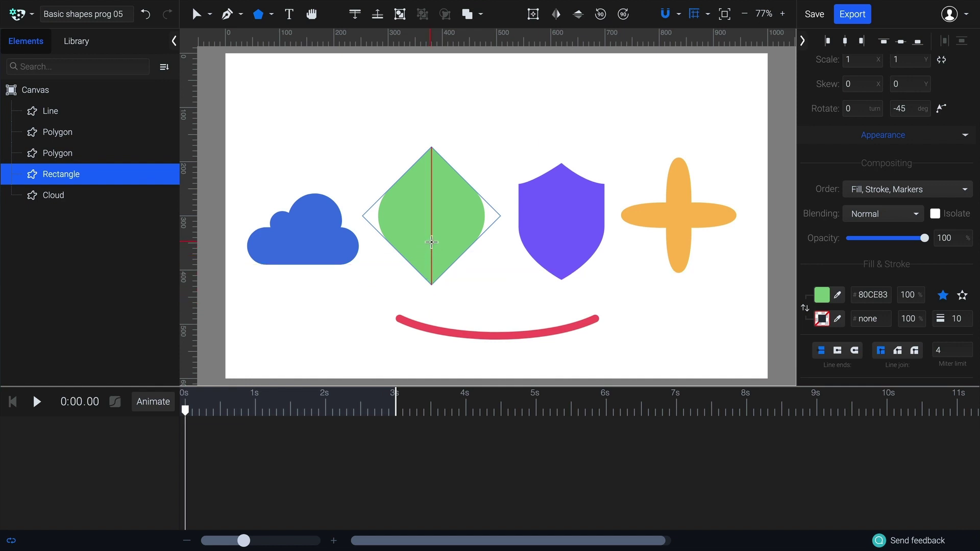
pyautogui.moveTo(432, 242); pyautogui.dragTo(431, 168)
pyautogui.press('Down')
pyautogui.press('Down')
pyautogui.click(196, 14)
pyautogui.moveTo(495, 227); pyautogui.dragTo(431, 256)
# Subtract the triangle from the green diamond, test-moving the result and undoing the move.
pyautogui.keyDown('shift'); pyautogui.click(466, 224); pyautogui.keyUp('shift')
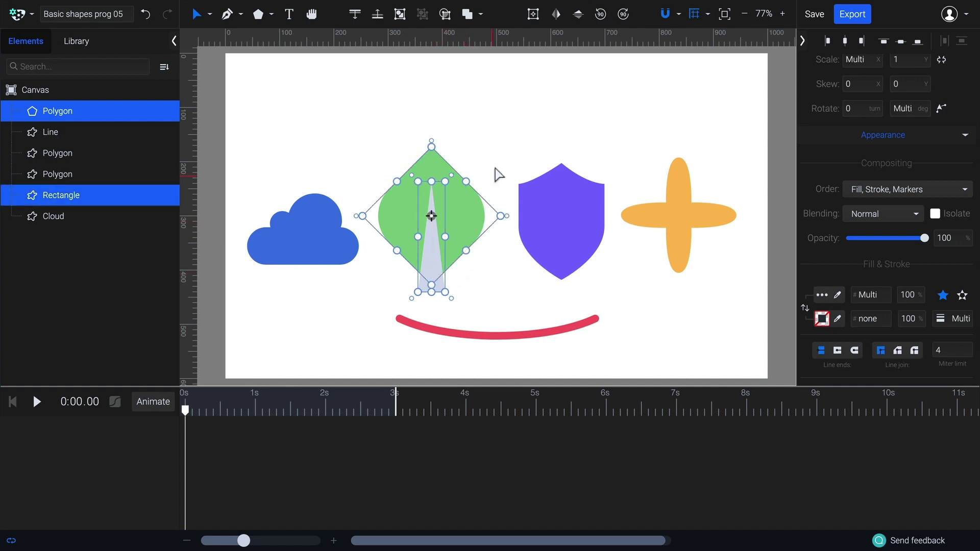
pyautogui.click(481, 14)
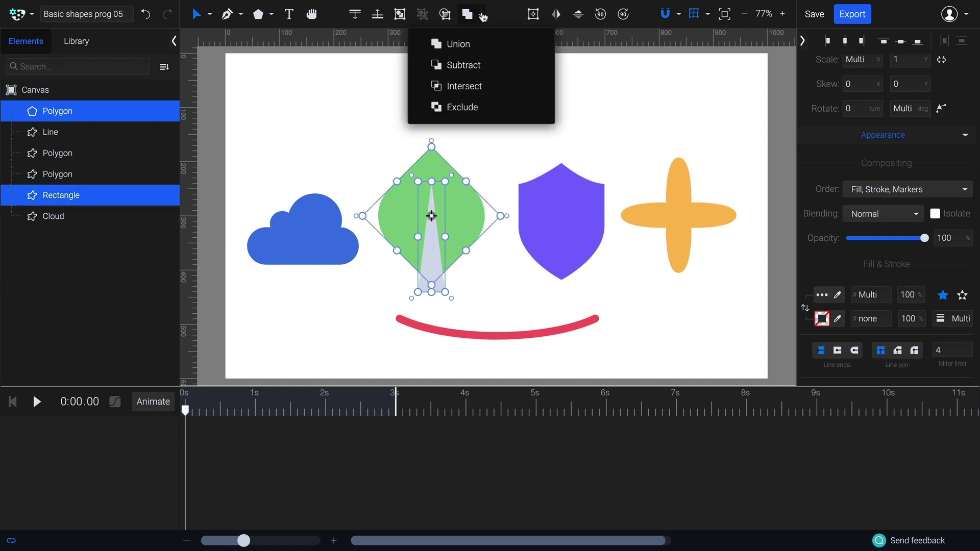
pyautogui.click(493, 71)
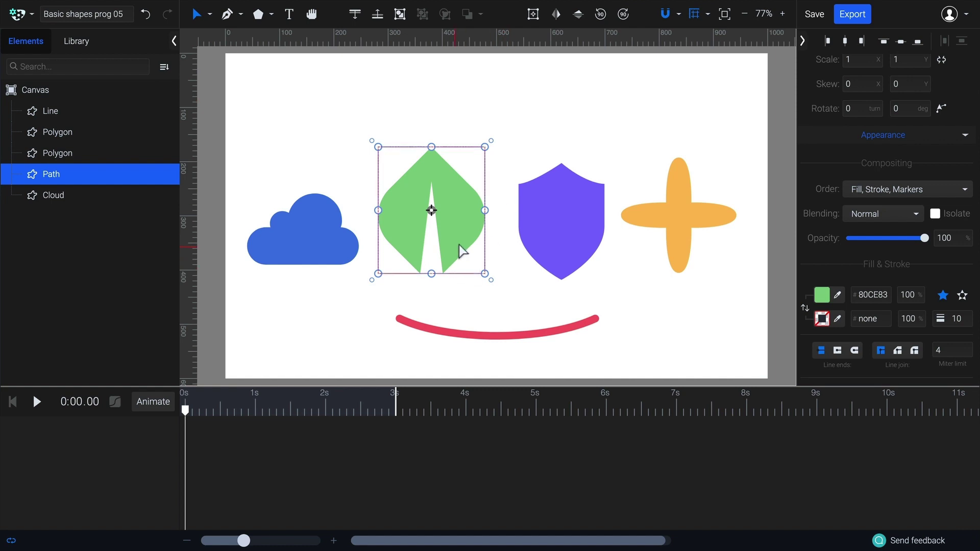
pyautogui.moveTo(462, 251)
pyautogui.mouseDown()
pyautogui.moveTo(350, 247)
pyautogui.moveTo(361, 234)
pyautogui.moveTo(466, 227)
pyautogui.moveTo(458, 239)
pyautogui.mouseUp()
pyautogui.hotkey('ctrl', 'z')
# Rename the resulting slit-leaf path's layer to 'Leaf'.
pyautogui.doubleClick(54, 173)
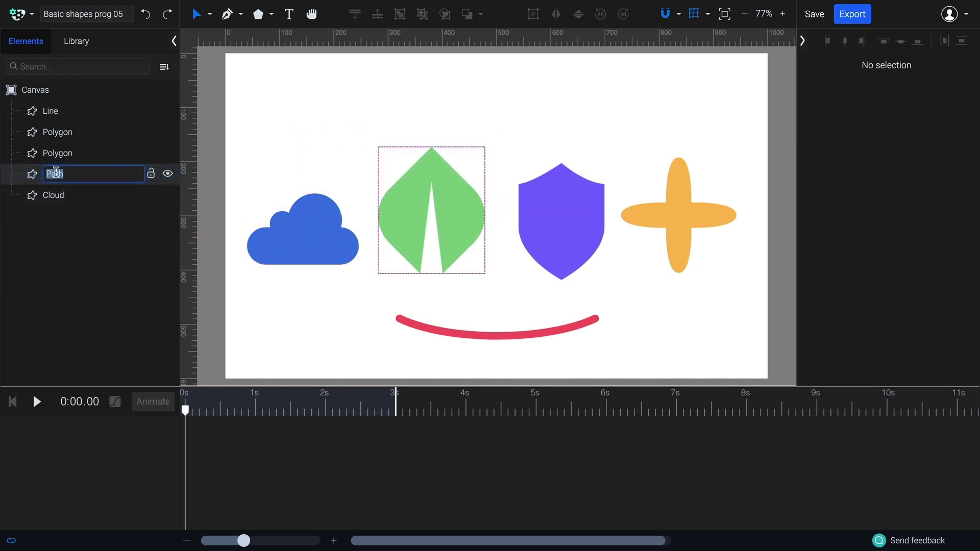
pyautogui.write('Leaf')
pyautogui.press('Return')
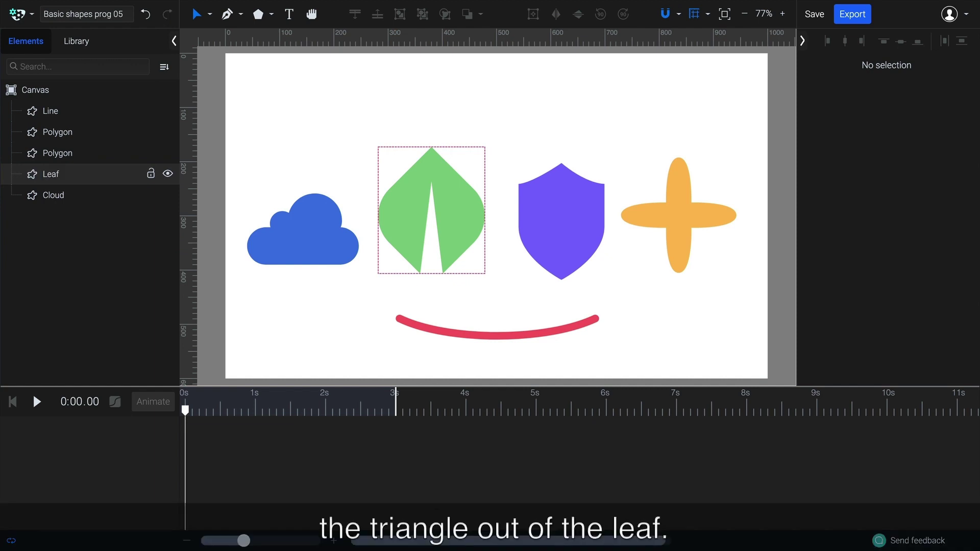
# Delete the purple shield's right-side nodes, leaving a half shape.
pyautogui.click(581, 216)
pyautogui.scroll(5, 588, 213)
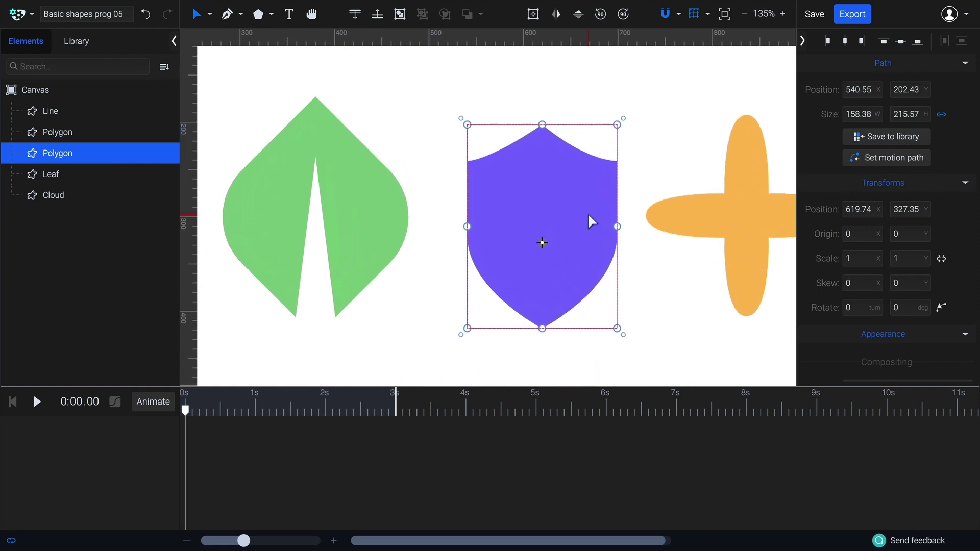
pyautogui.doubleClick(572, 162)
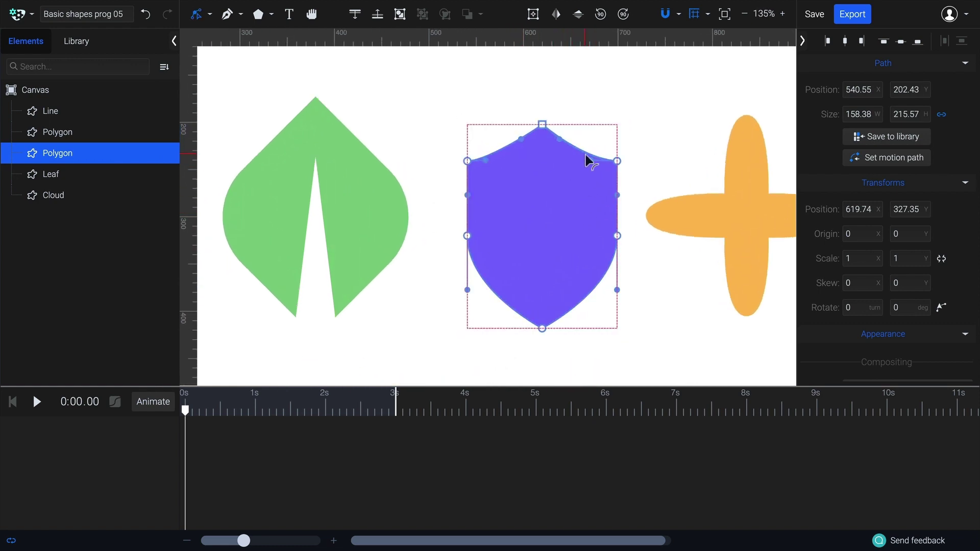
pyautogui.moveTo(631, 132); pyautogui.dragTo(600, 305)
pyautogui.press('Delete')
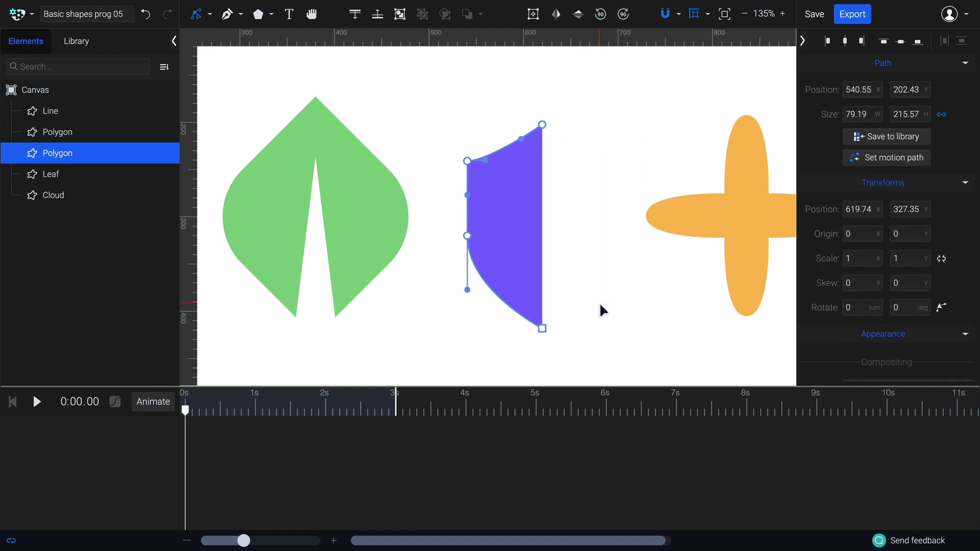
pyautogui.click(209, 14)
pyautogui.click(213, 45)
# Duplicate the half, flip the copy horizontally and unite both into one 158.38-wide shield.
pyautogui.rightClick(513, 187)
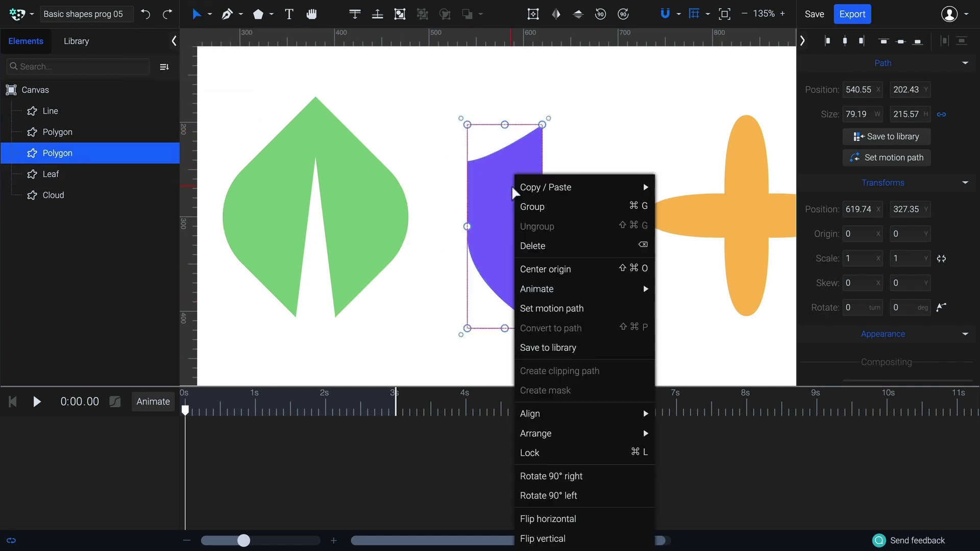
pyautogui.moveTo(512, 185)
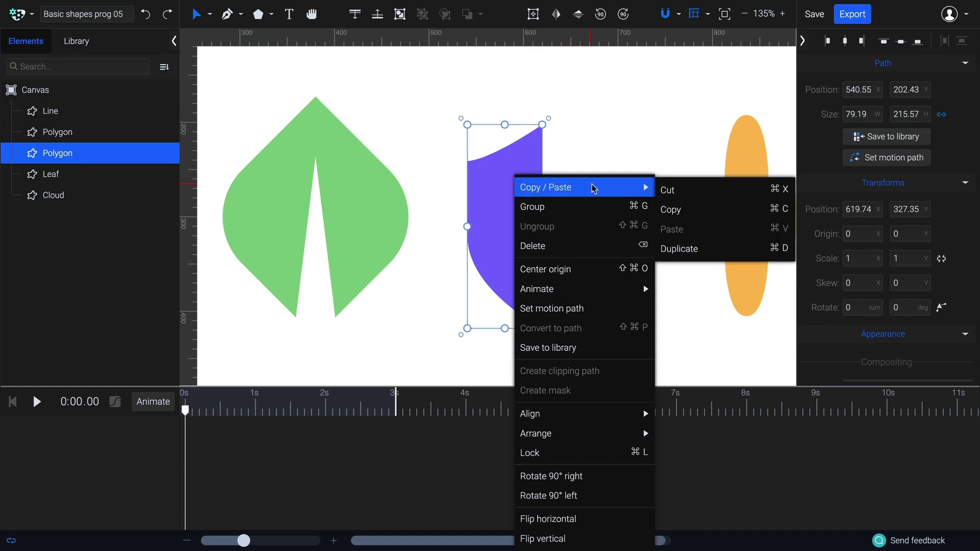
pyautogui.click(713, 247)
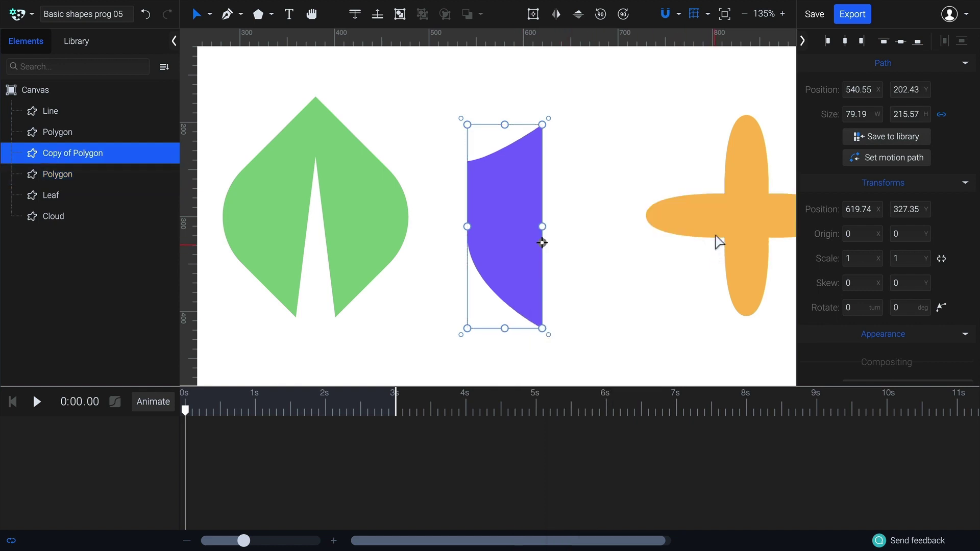
pyautogui.click(556, 15)
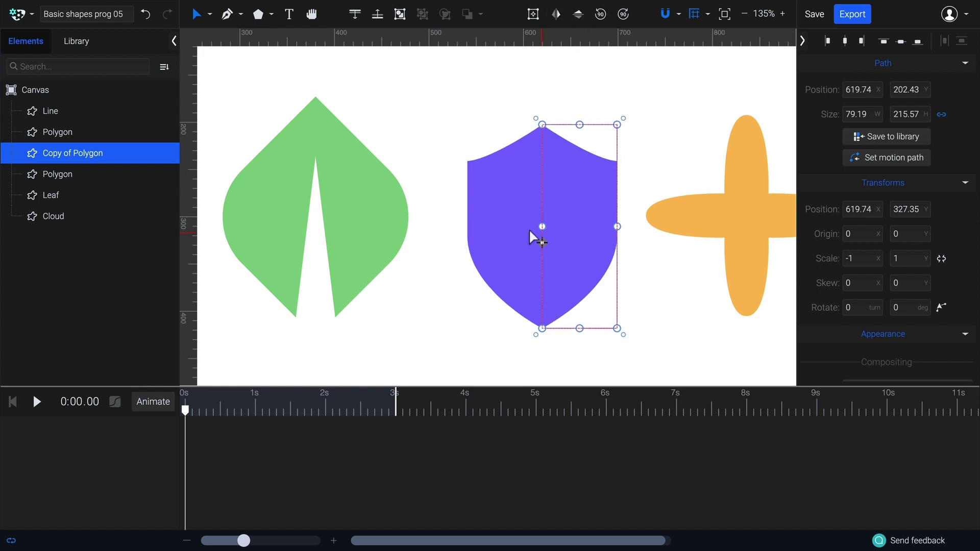
pyautogui.keyDown('shift'); pyautogui.click(509, 185); pyautogui.keyUp('shift')
pyautogui.click(467, 14)
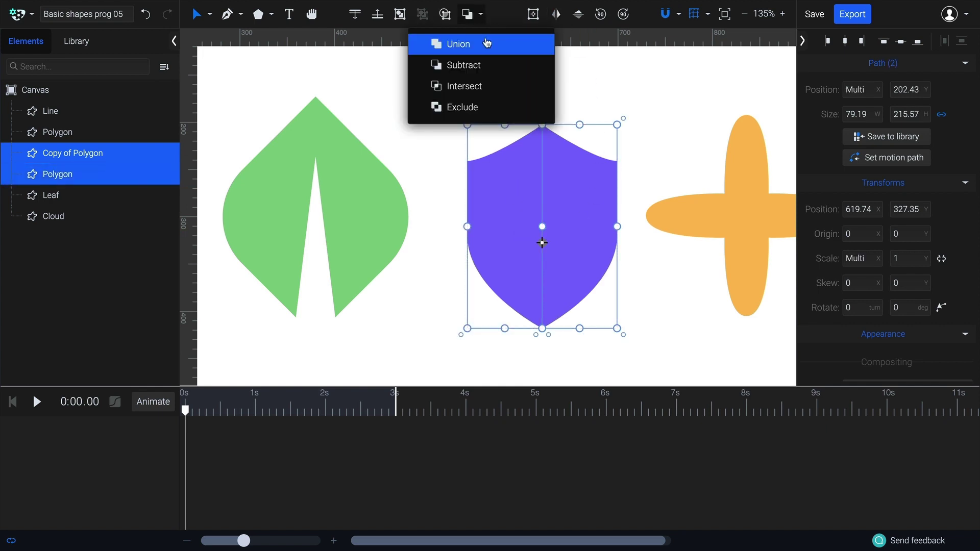
pyautogui.click(489, 42)
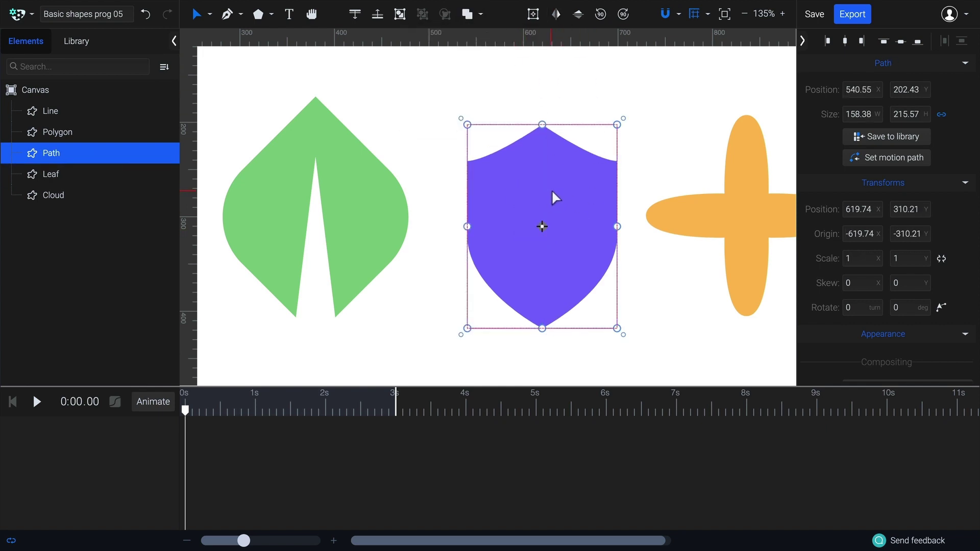
pyautogui.hotkey('ctrl', '0')
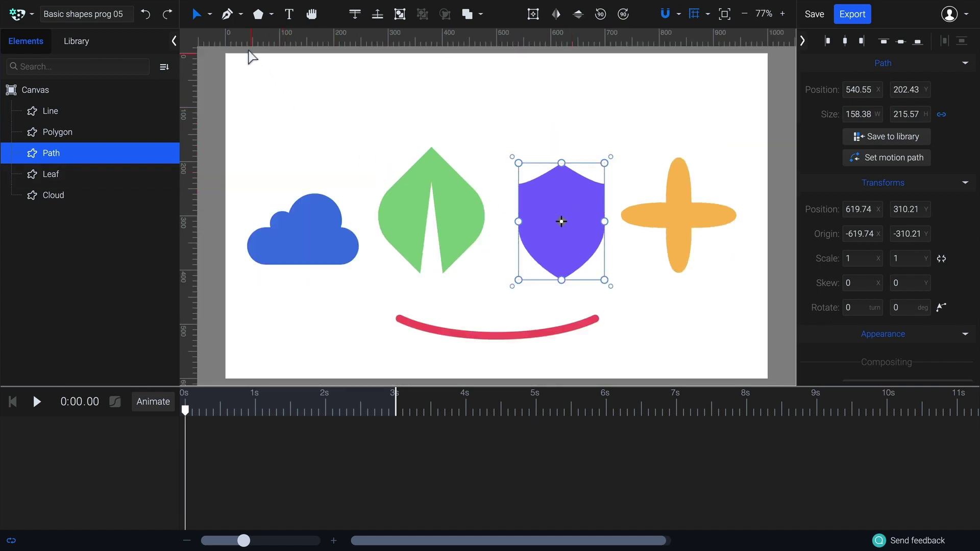
# Pen-draw a closed curved 121.22 × 289 outline over the shield's right side and below it.
pyautogui.click(229, 15)
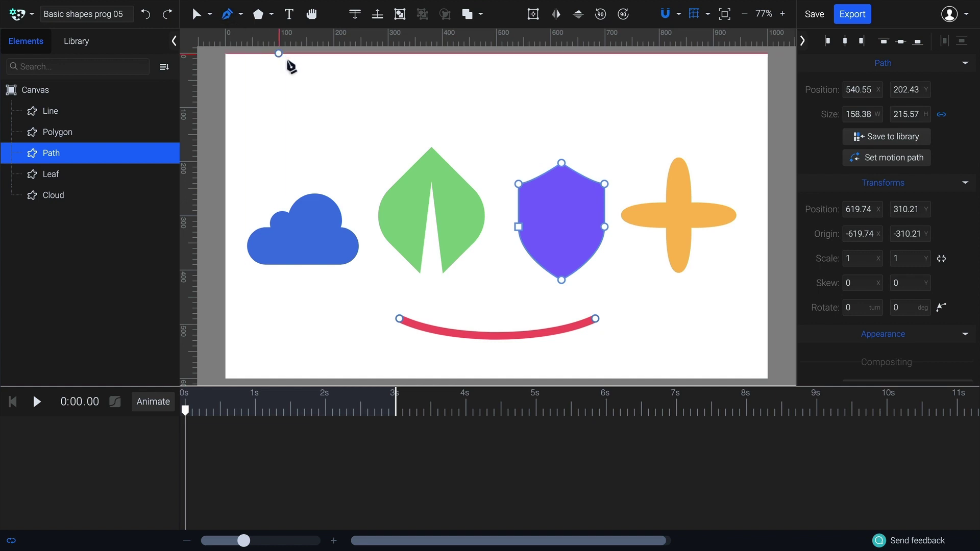
pyautogui.click(586, 141)
pyautogui.moveTo(585, 222); pyautogui.dragTo(585, 251)
pyautogui.moveTo(548, 299); pyautogui.dragTo(597, 298)
pyautogui.click(614, 251)
pyautogui.click(614, 140)
pyautogui.click(586, 143)
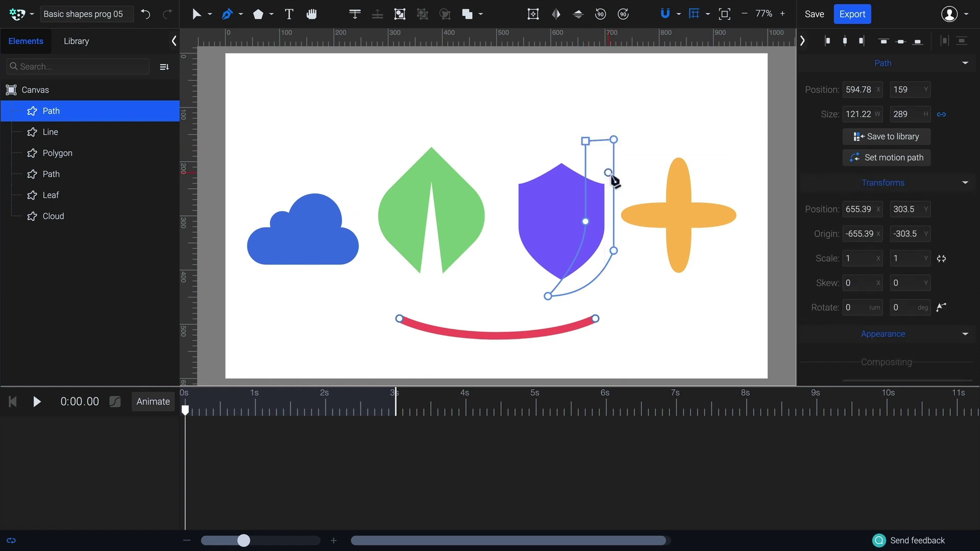
pyautogui.press('v')
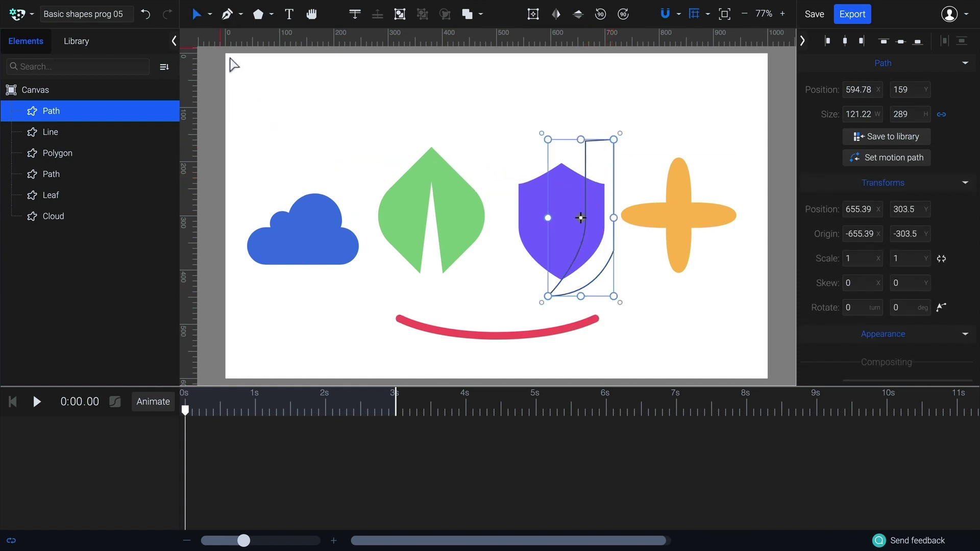
# Duplicate the shield and give the copy a darker #503FC3 fill.
pyautogui.click(529, 218)
pyautogui.rightClick(560, 176)
pyautogui.moveTo(587, 192)
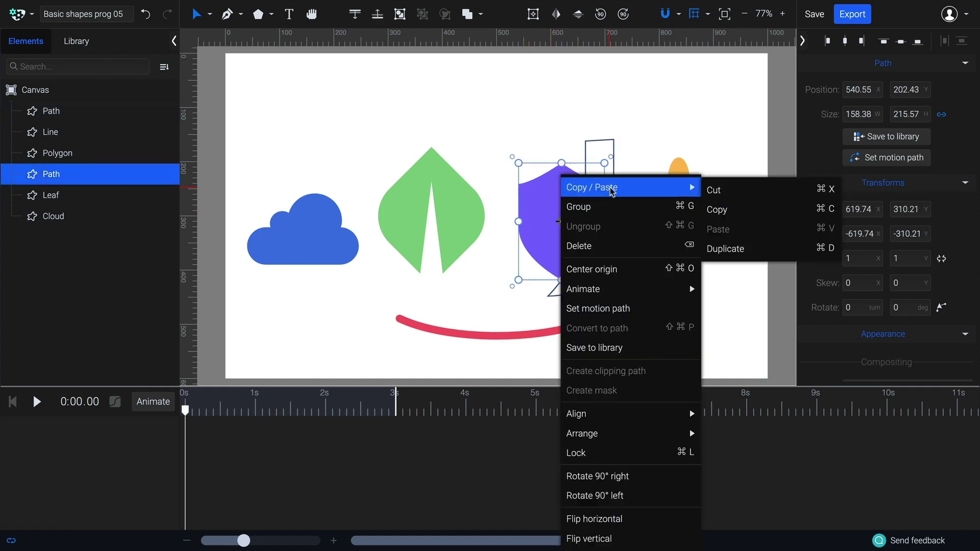
pyautogui.click(686, 249)
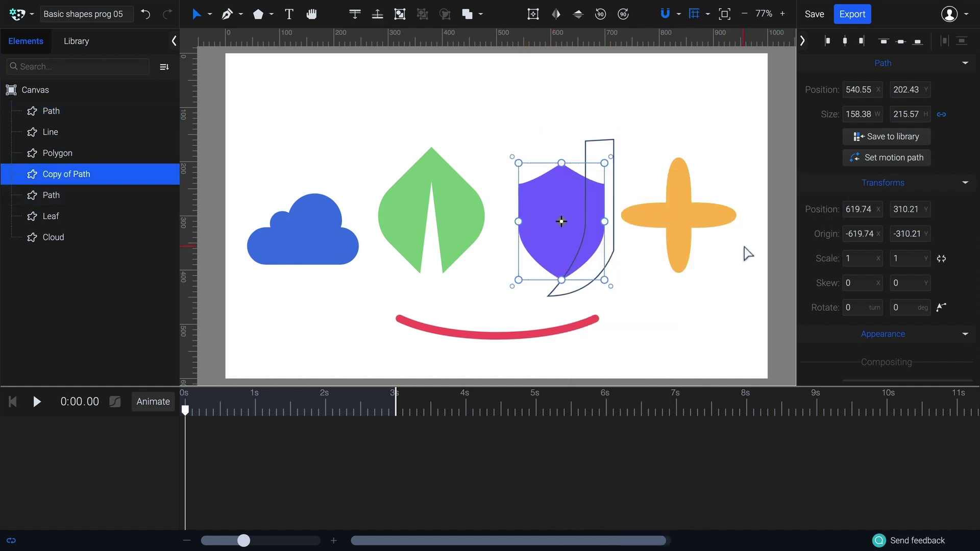
pyautogui.scroll(-5, 823, 308)
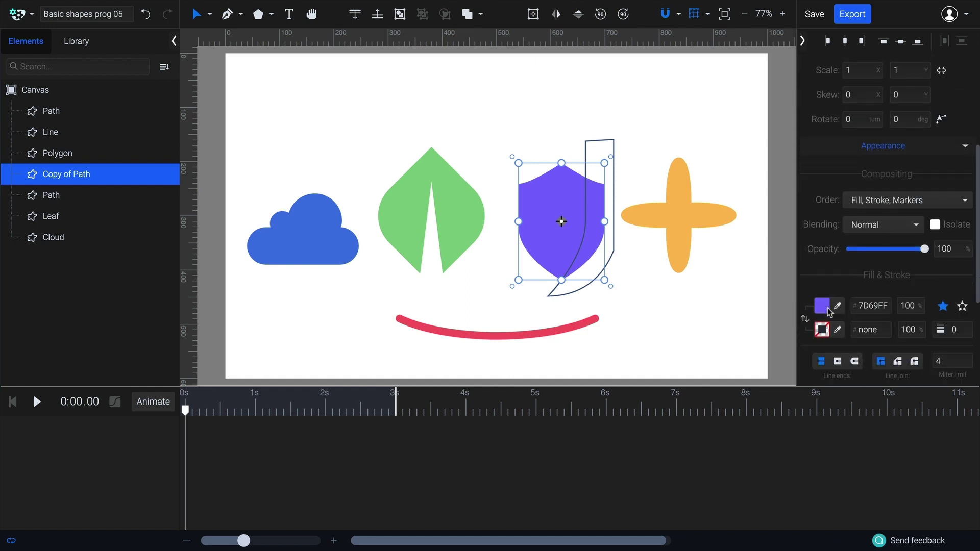
pyautogui.click(823, 306)
pyautogui.moveTo(739, 213); pyautogui.dragTo(755, 236)
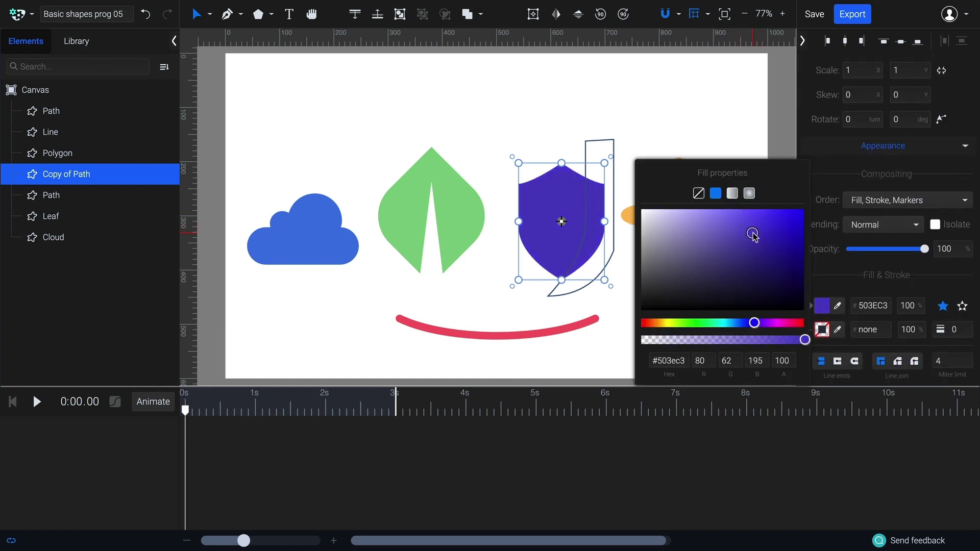
# Intersect the dark copy with the pen outline and adjust one curve point of the result.
pyautogui.keyDown('shift'); pyautogui.click(591, 147); pyautogui.keyUp('shift')
pyautogui.click(469, 14)
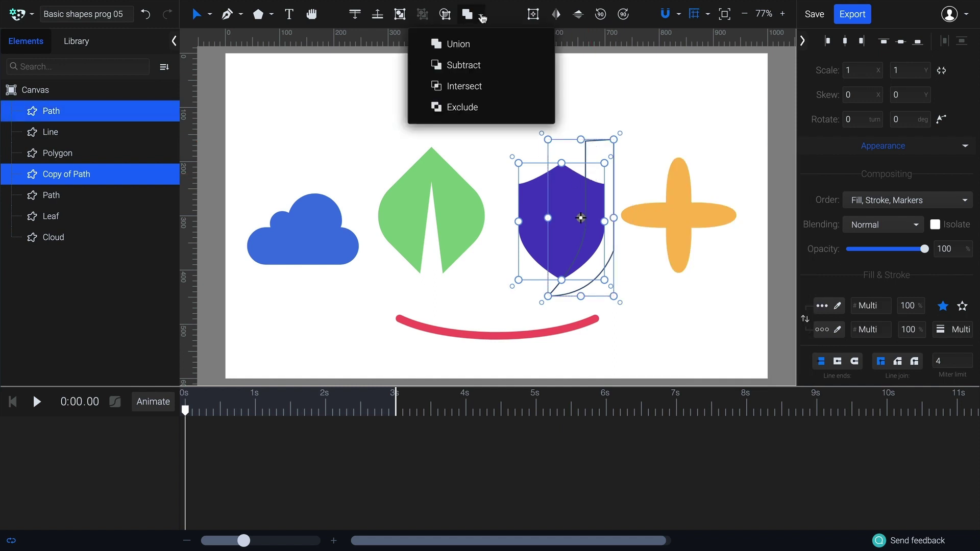
pyautogui.click(503, 88)
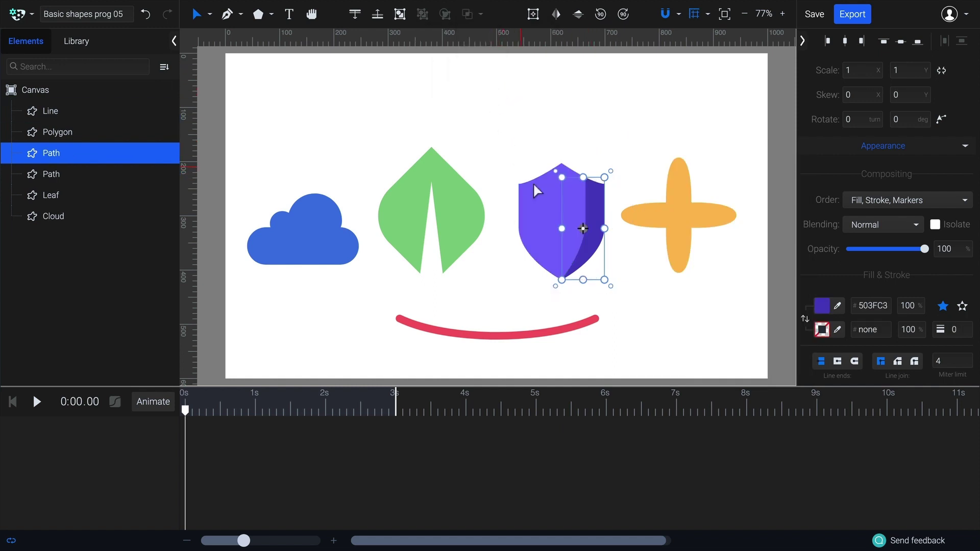
pyautogui.doubleClick(592, 235)
pyautogui.moveTo(586, 241); pyautogui.dragTo(581, 264)
pyautogui.click(626, 296)
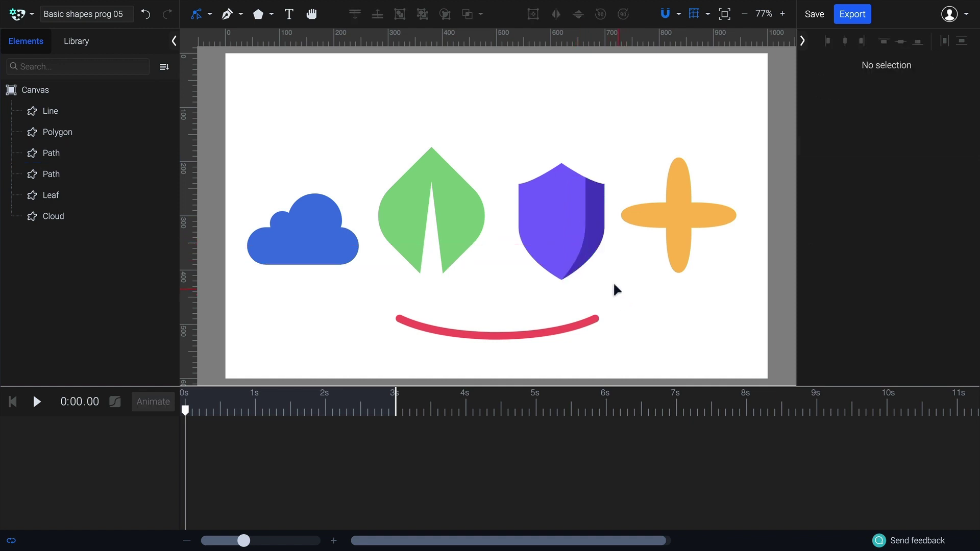
# Group the light and dark shield paths and name the group 'Shield'.
pyautogui.moveTo(520, 133); pyautogui.dragTo(607, 255)
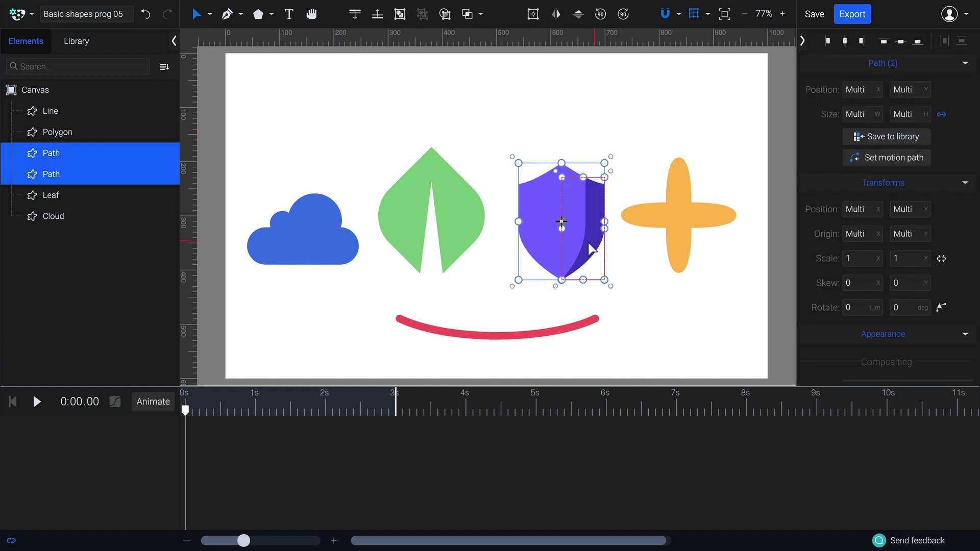
pyautogui.rightClick(129, 155)
pyautogui.click(148, 186)
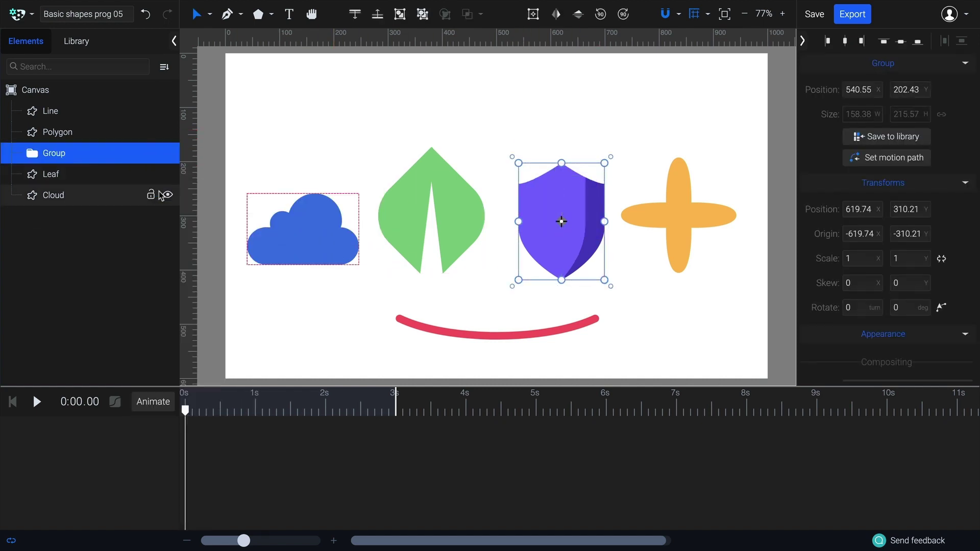
pyautogui.doubleClick(56, 153)
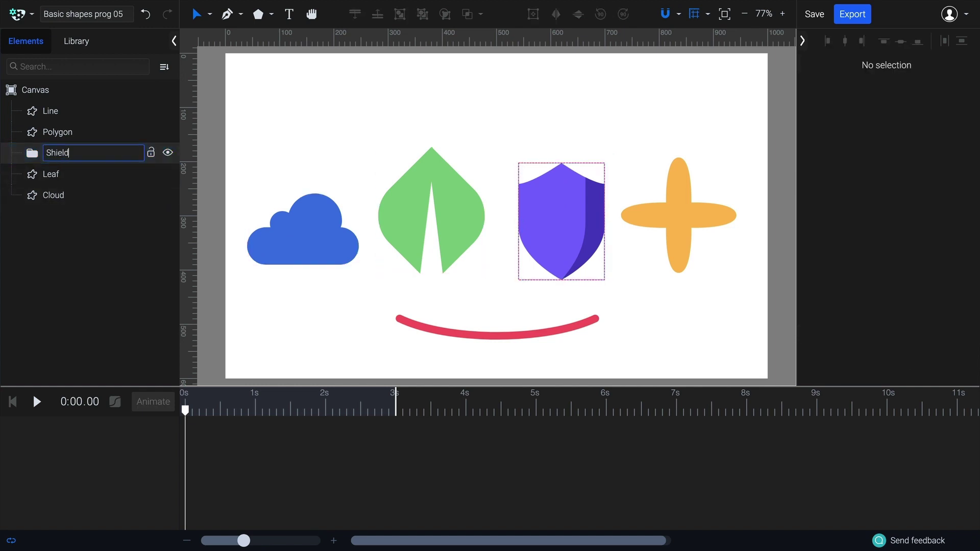
pyautogui.press('Return')
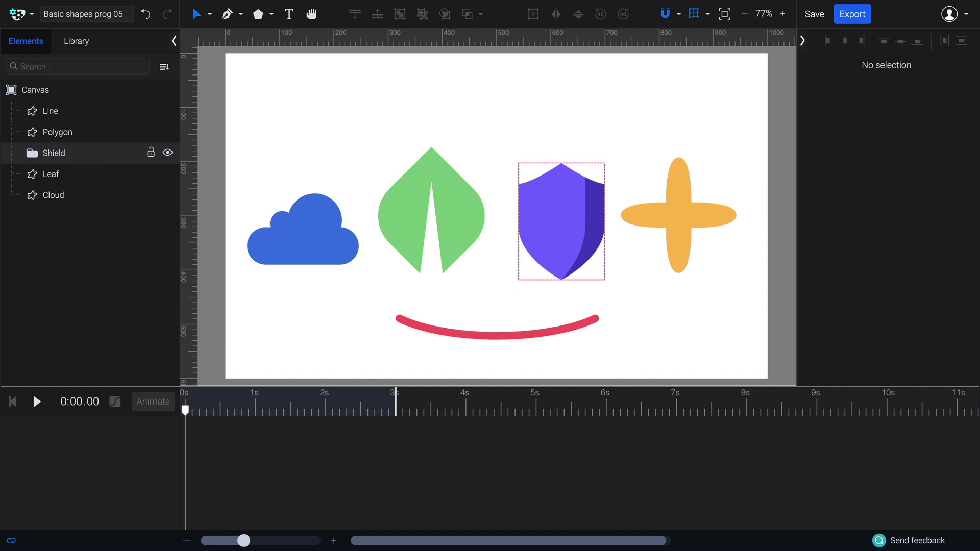
# Duplicate the orange plus and rotate the copy by 45°.
pyautogui.rightClick(714, 219)
pyautogui.moveTo(785, 191)
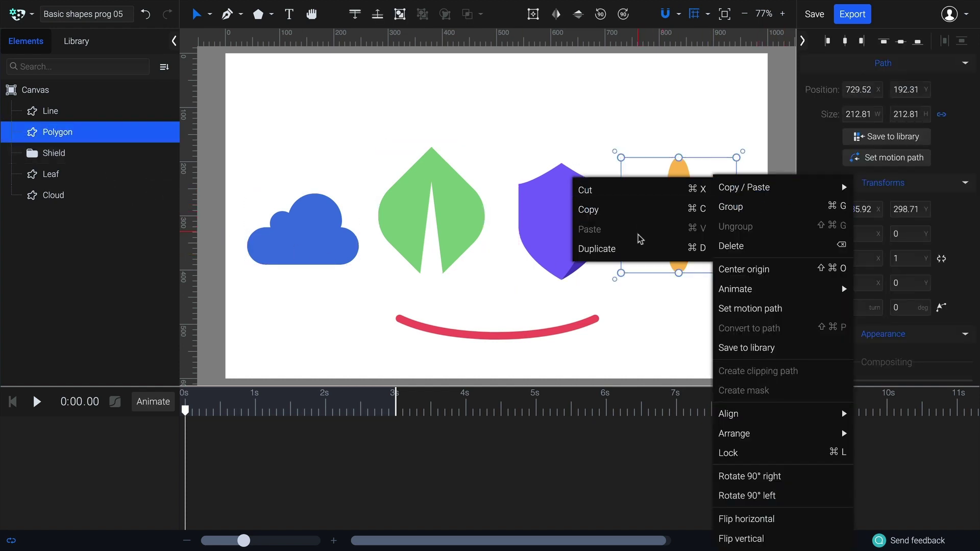
pyautogui.click(645, 250)
pyautogui.moveTo(741, 155); pyautogui.dragTo(749, 217)
# Combine both plus shapes with Exclude into an eight-petal flower with a hollow centre.
pyautogui.moveTo(735, 119); pyautogui.dragTo(633, 276)
pyautogui.click(480, 18)
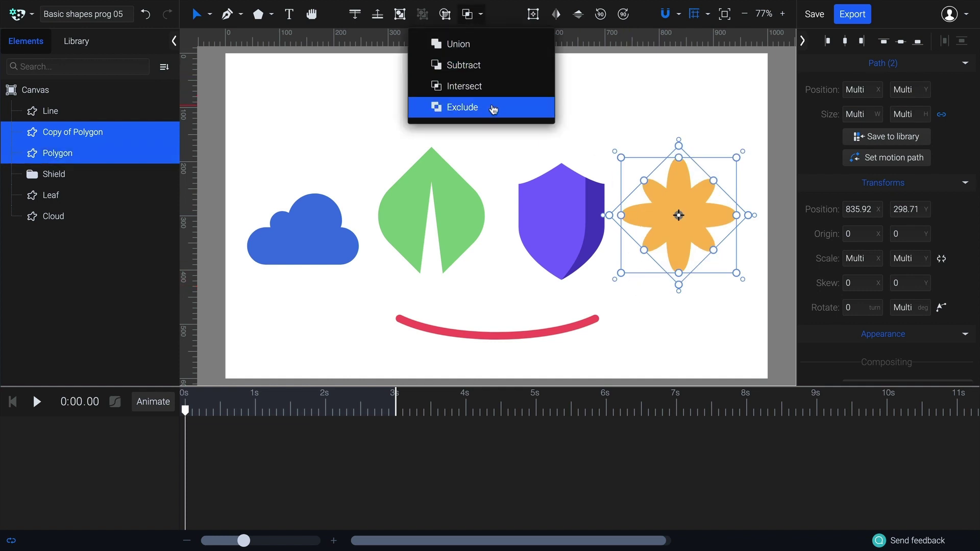
pyautogui.click(494, 110)
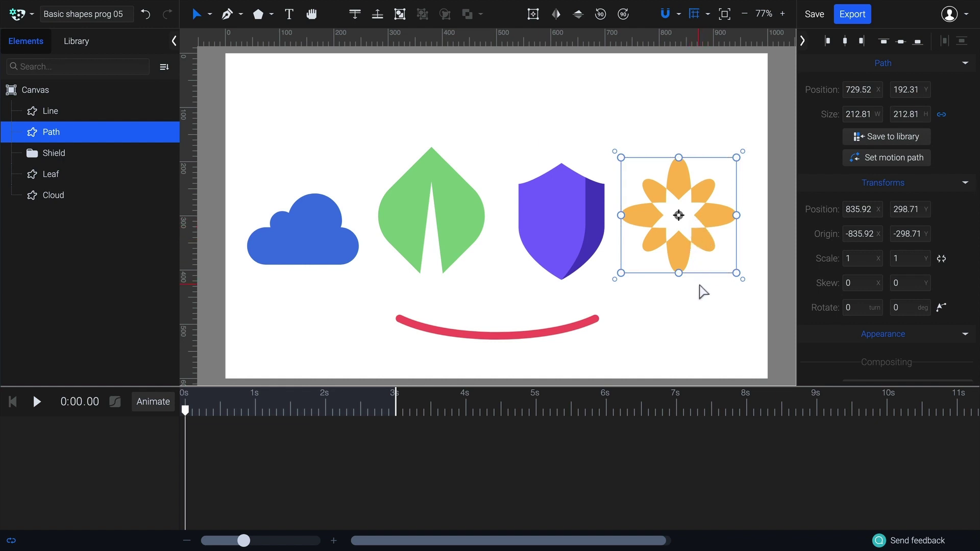
pyautogui.click(700, 286)
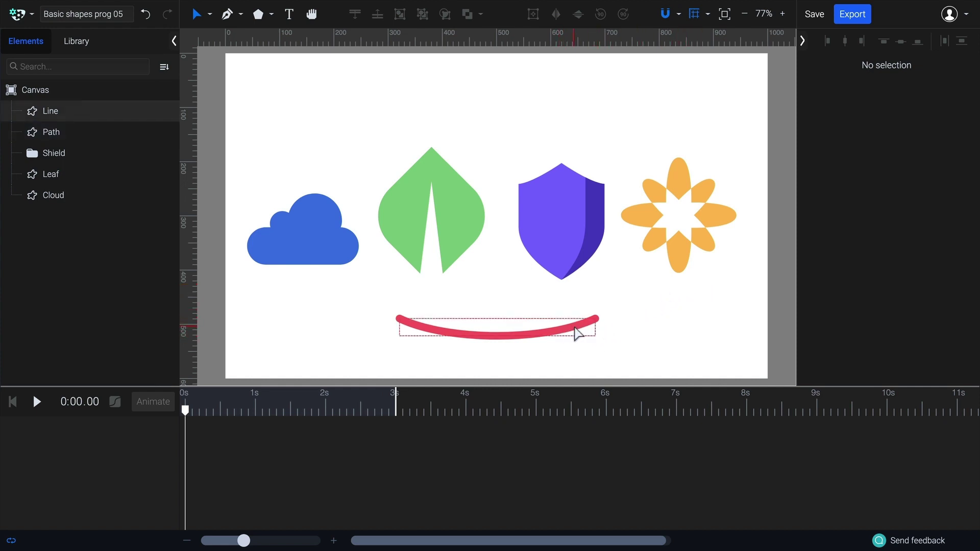
pyautogui.click(578, 332)
pyautogui.click(271, 13)
pyautogui.click(258, 64)
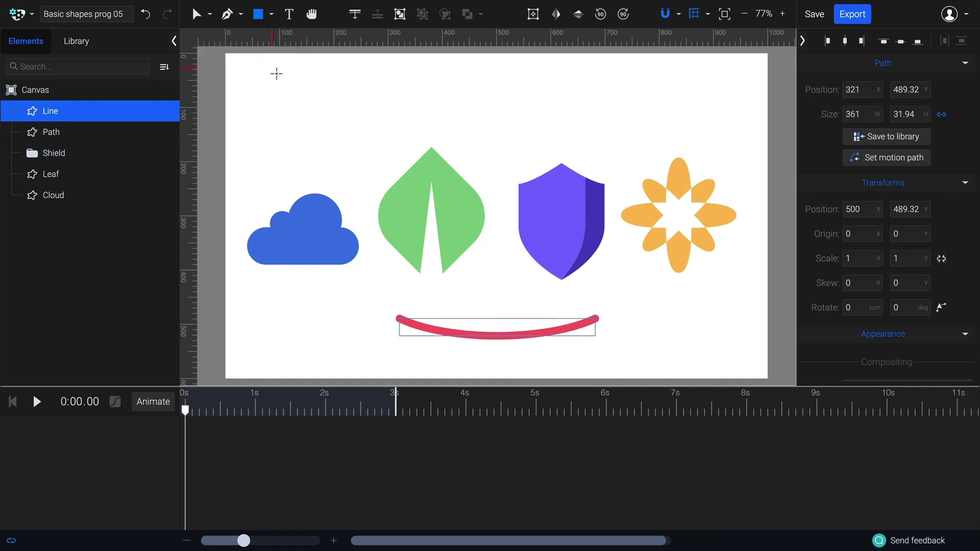
pyautogui.moveTo(441, 307); pyautogui.dragTo(528, 366)
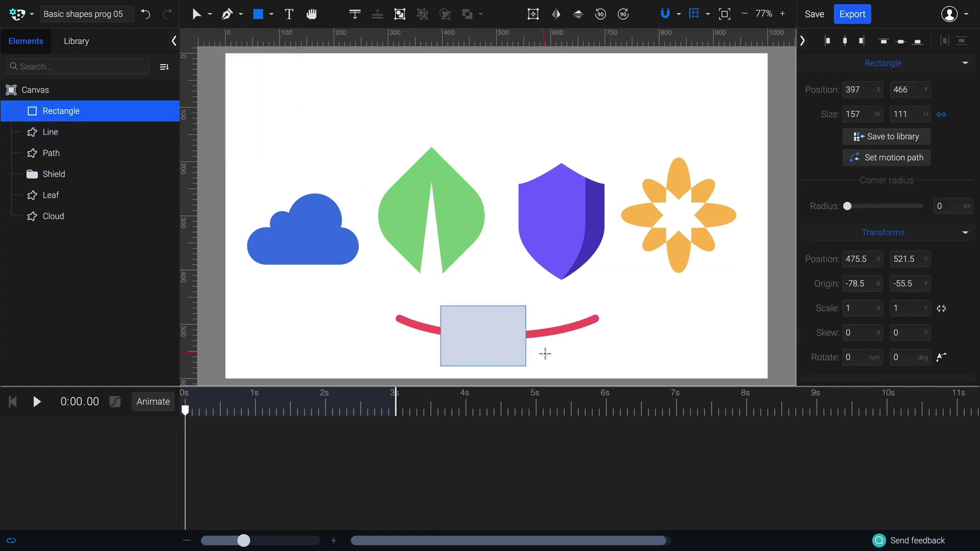
pyautogui.press('v')
pyautogui.keyDown('shift'); pyautogui.click(503, 325); pyautogui.keyUp('shift')
pyautogui.click(480, 13)
pyautogui.click(494, 84)
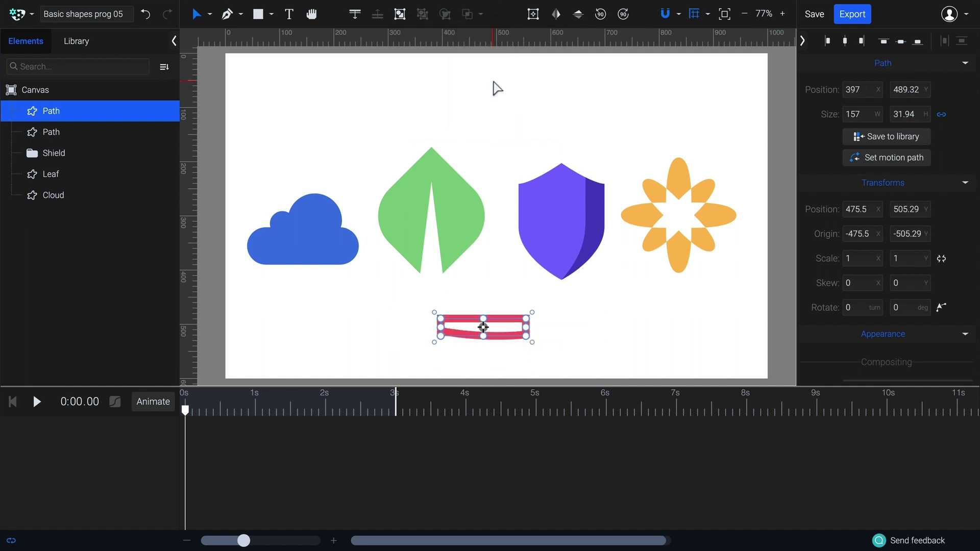
pyautogui.hotkey('ctrl', 'z')
pyautogui.click(490, 357)
pyautogui.press('Delete')
pyautogui.click(485, 338)
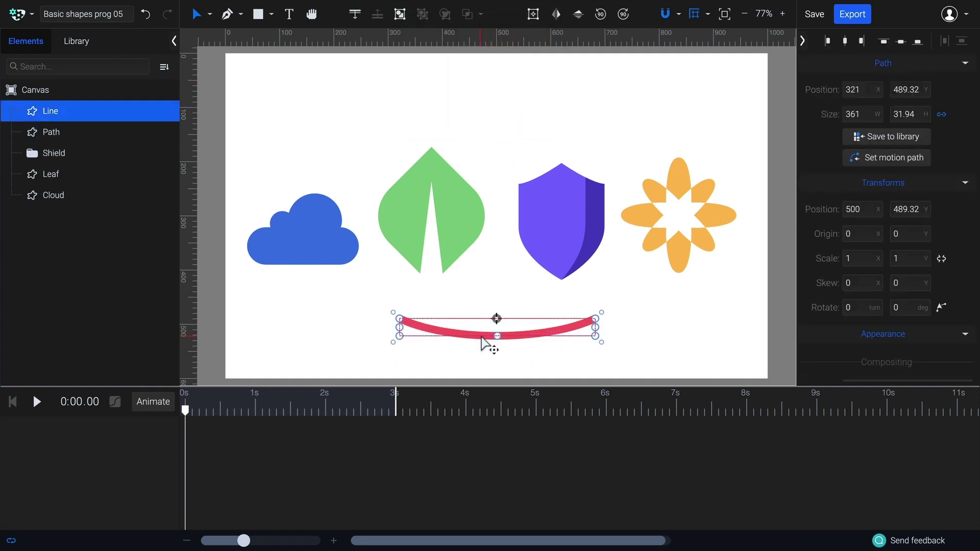
# Convert all of the red line's nodes to Corner type.
pyautogui.doubleClick(482, 337)
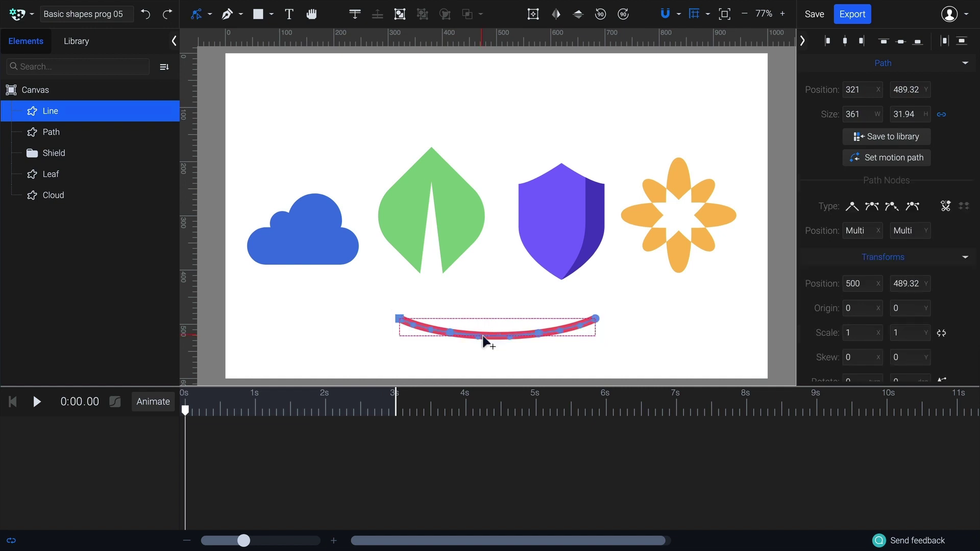
pyautogui.click(482, 336)
pyautogui.click(512, 336)
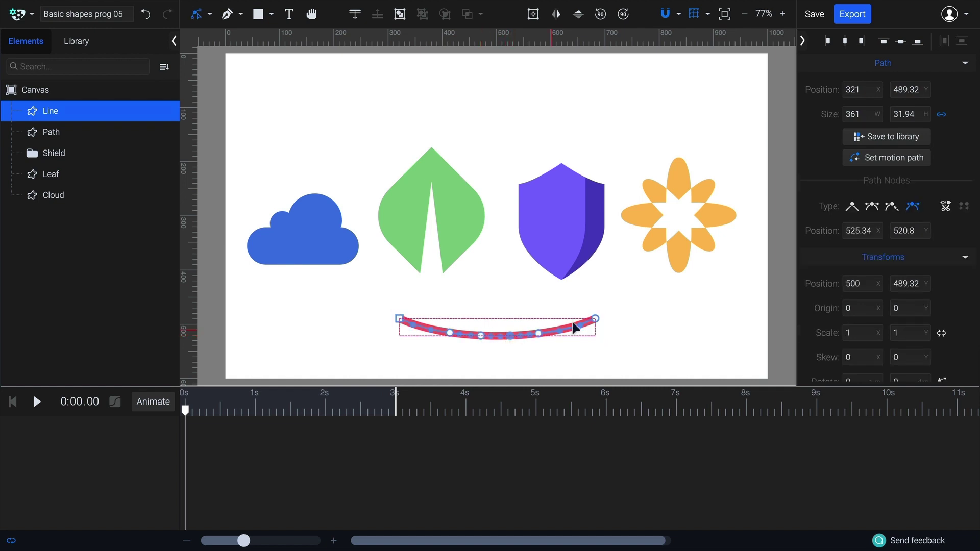
pyautogui.moveTo(615, 299); pyautogui.dragTo(372, 369)
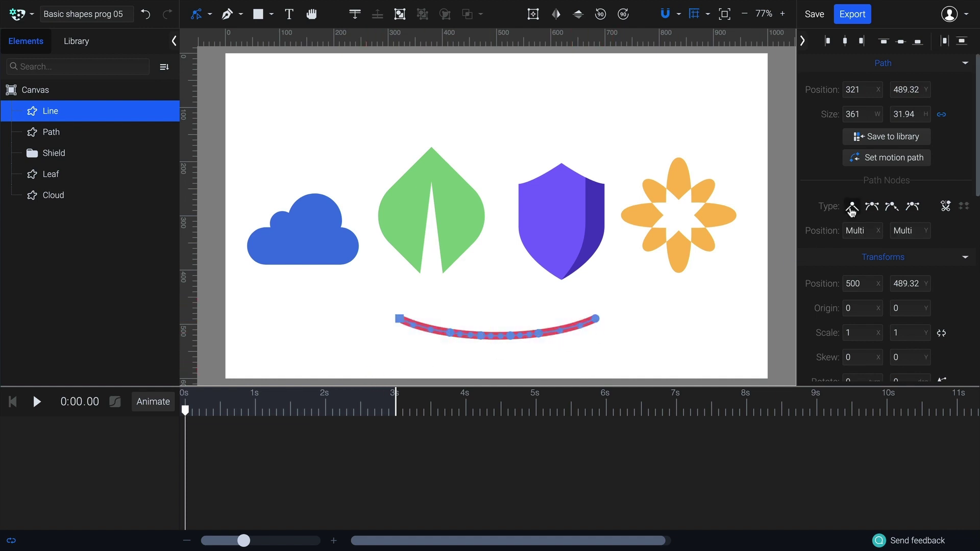
pyautogui.click(852, 208)
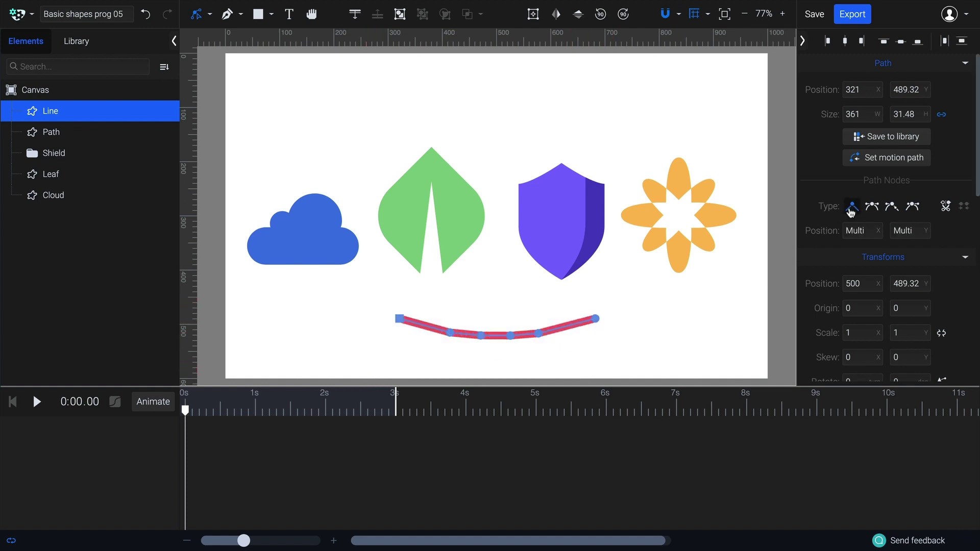
# Drag the middle nodes up and down to form a sharp zigzag peak and dip.
pyautogui.click(450, 333)
pyautogui.moveTo(449, 332); pyautogui.dragTo(480, 287)
pyautogui.moveTo(511, 335)
pyautogui.mouseDown()
pyautogui.moveTo(504, 348)
pyautogui.moveTo(530, 319)
pyautogui.moveTo(501, 351)
pyautogui.mouseUp()
pyautogui.click(581, 340)
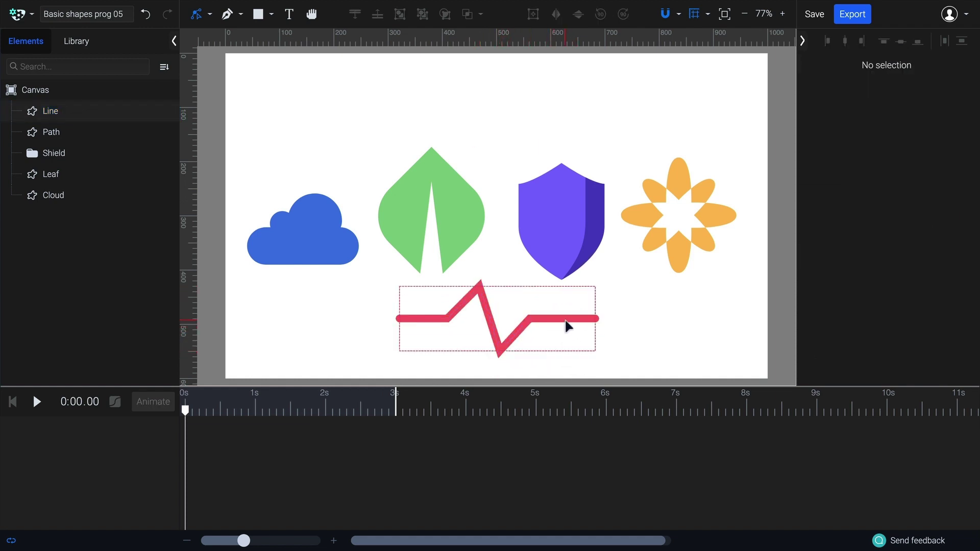